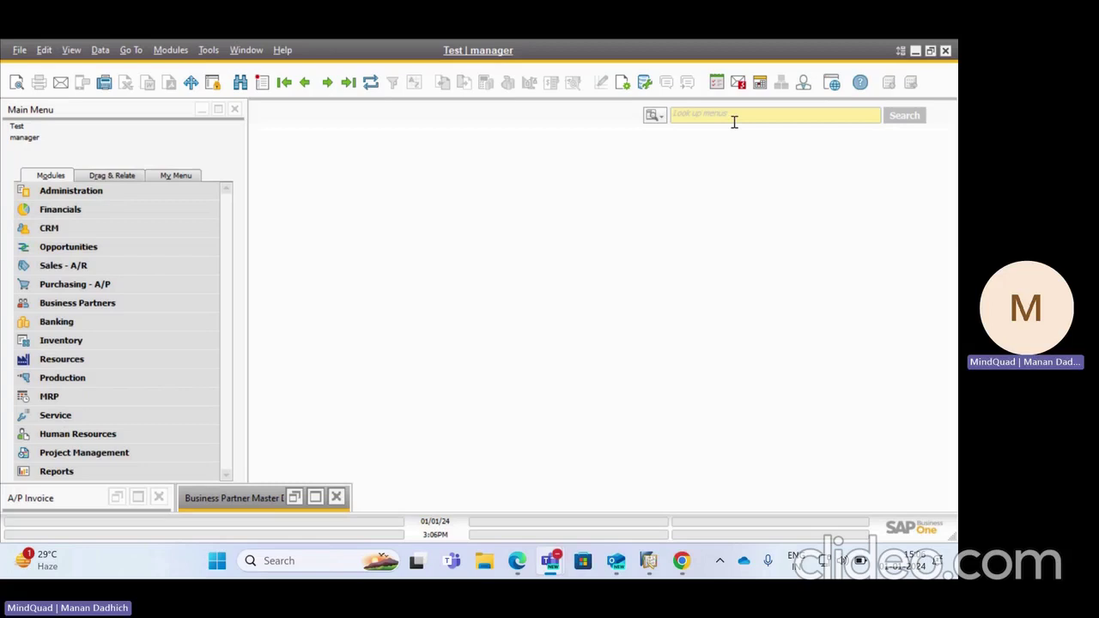
# Reopen the vendor's master data and review its contacts, addresses, Net-30 terms and HDFC Bank details
pyautogui.click(316, 498)
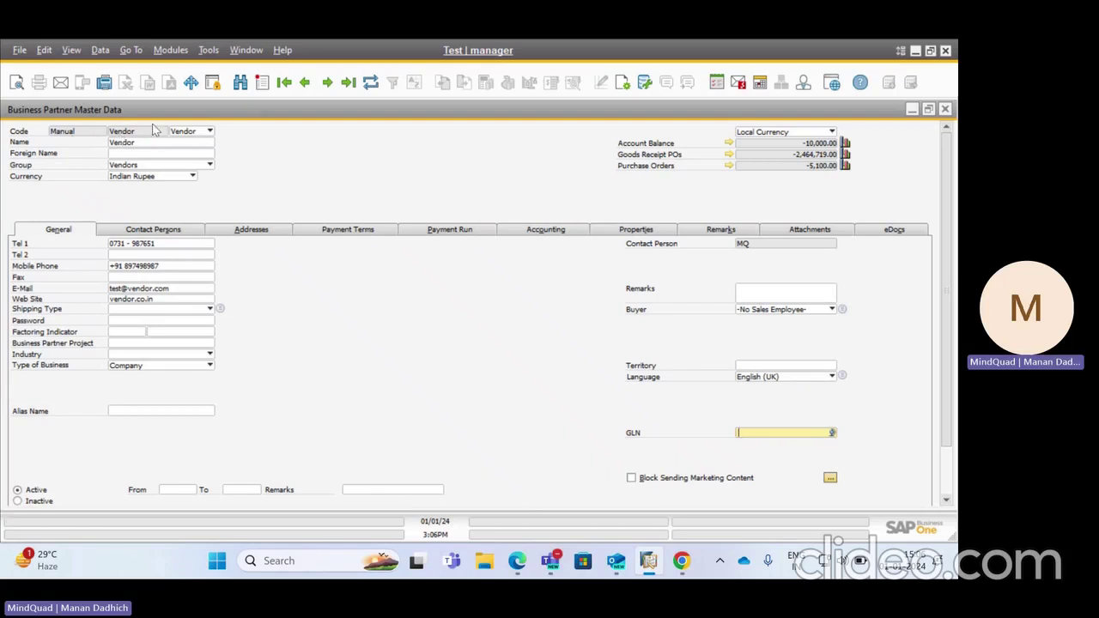
pyautogui.scroll(-1, 390, 287)
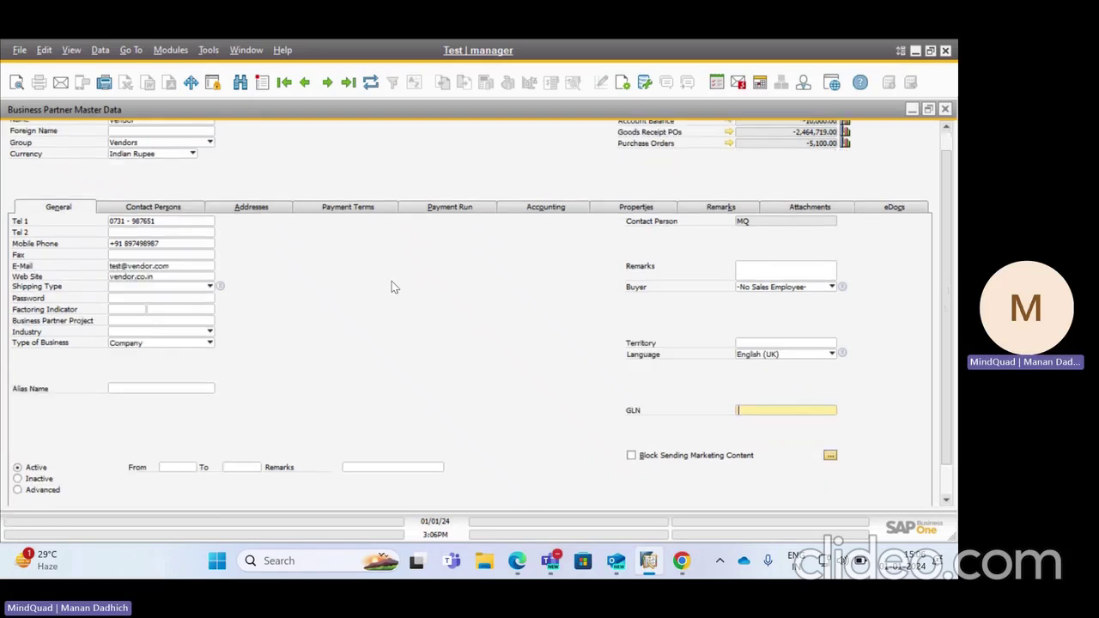
pyautogui.scroll(-2, 391, 287)
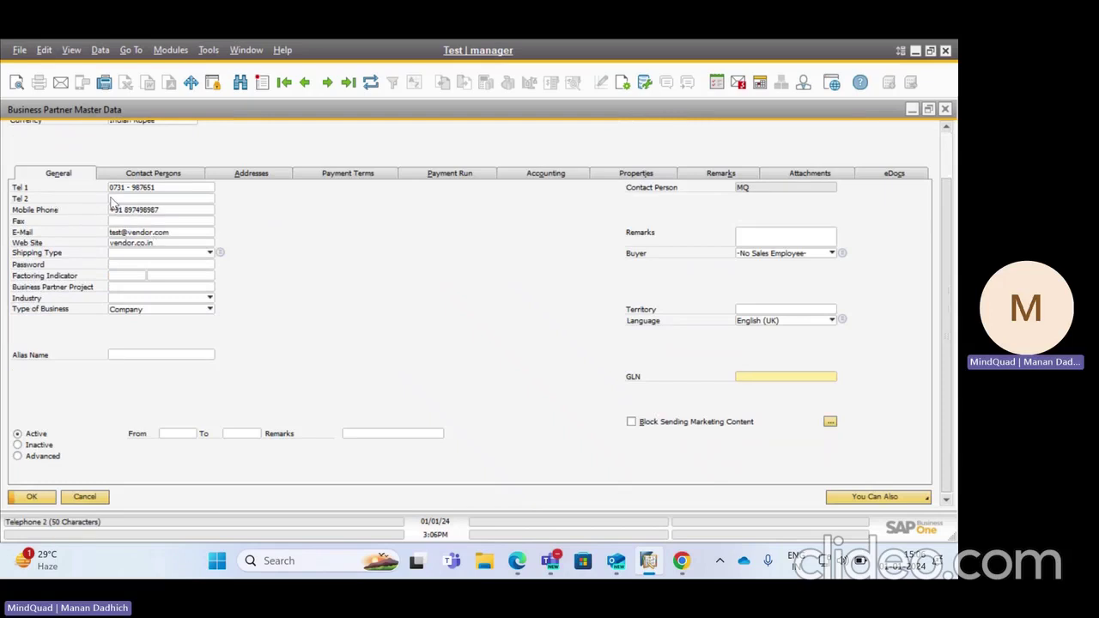
pyautogui.click(177, 176)
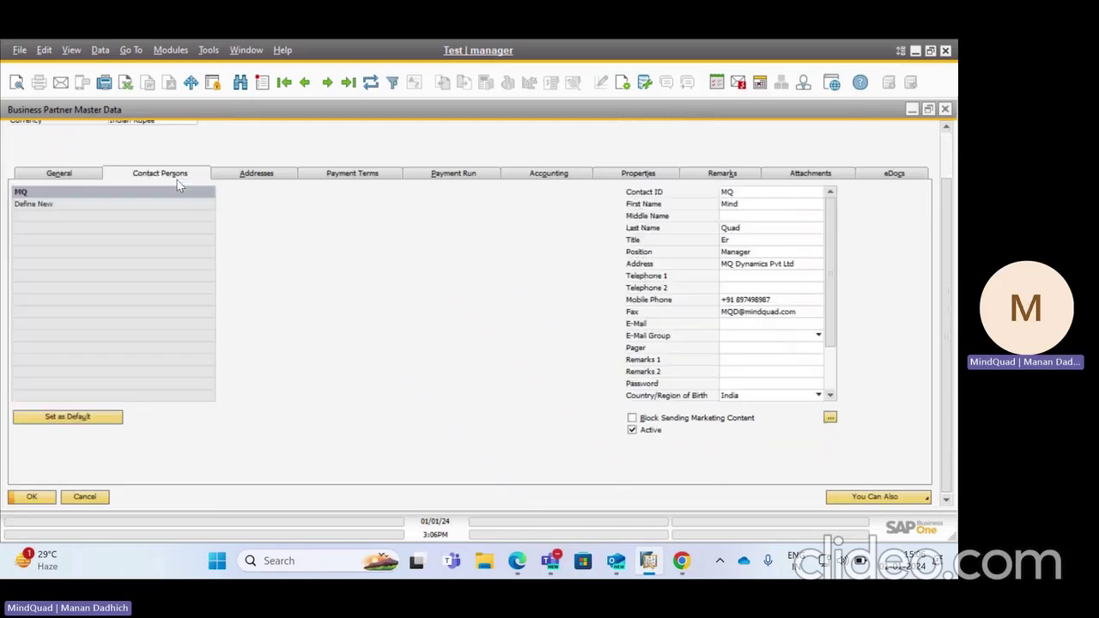
pyautogui.click(241, 178)
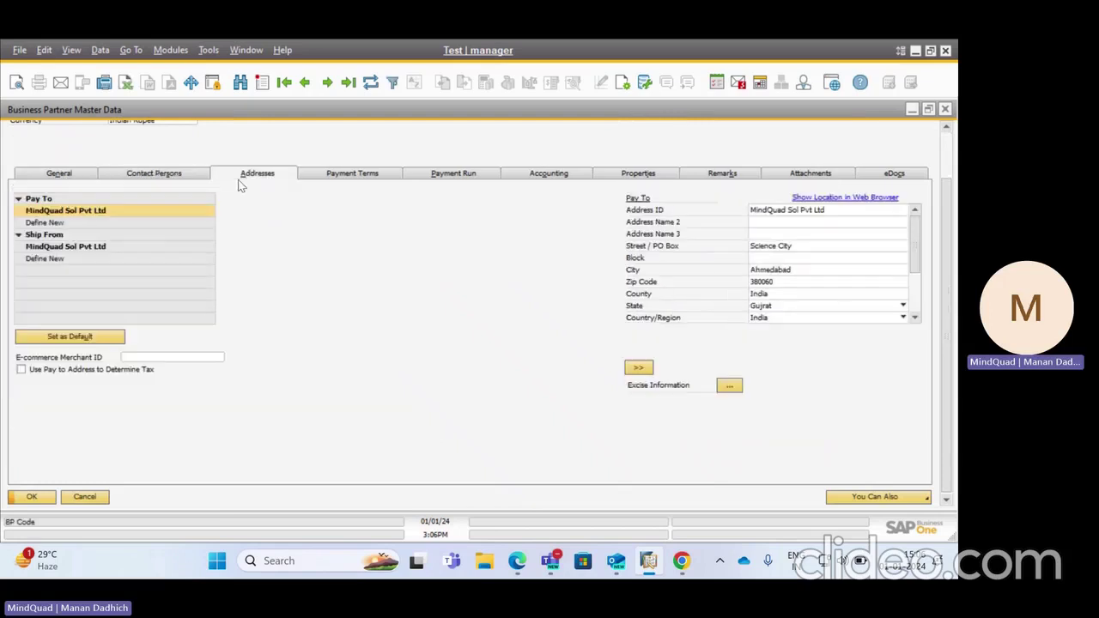
pyautogui.click(349, 176)
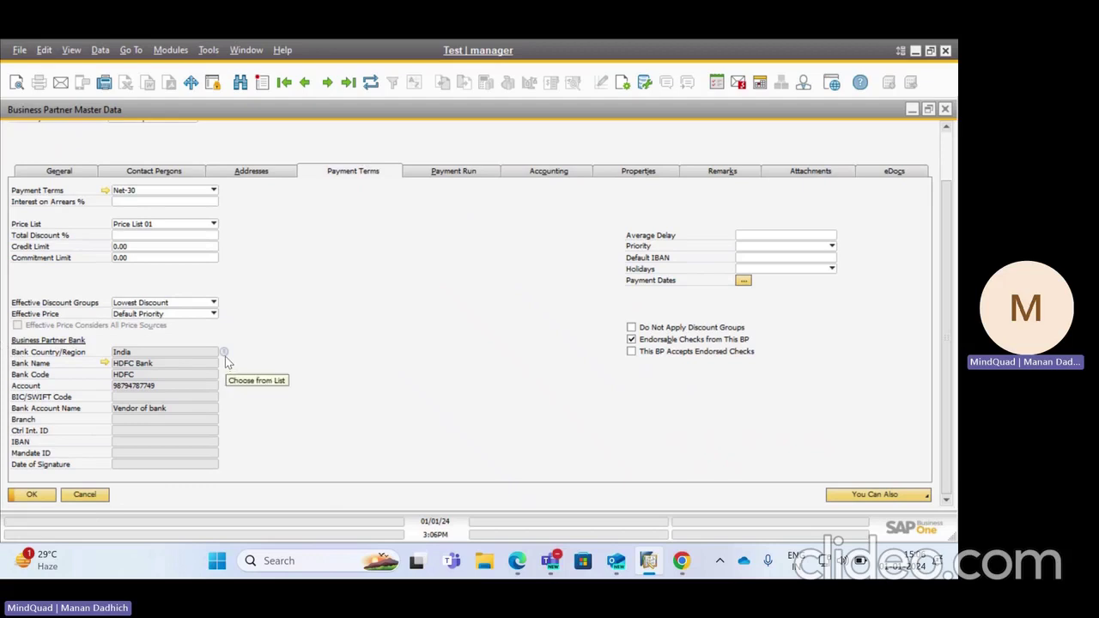
# Check the vendor's bank accounts list, close it unchanged, and view the Payment Run settings
pyautogui.click(224, 353)
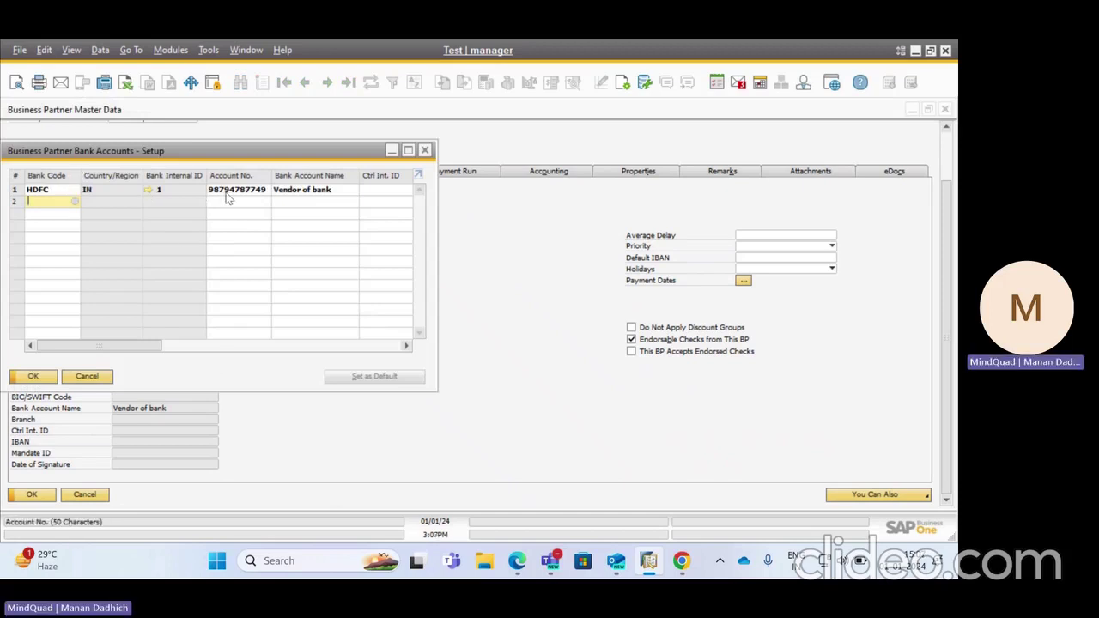
pyautogui.moveTo(125, 348); pyautogui.dragTo(237, 347)
pyautogui.click(86, 377)
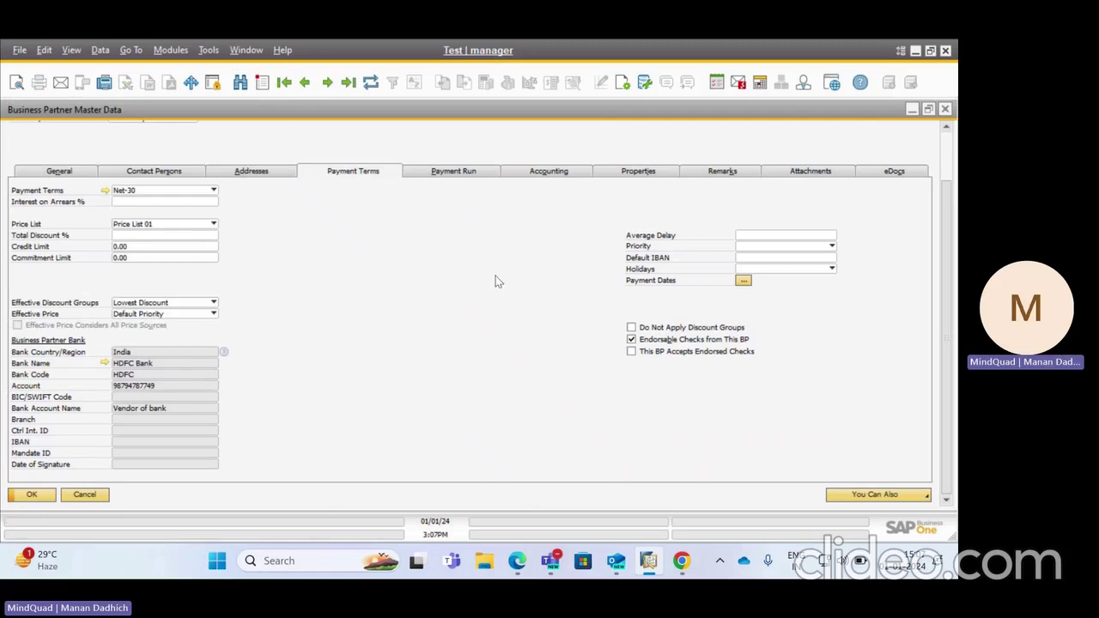
pyautogui.click(455, 172)
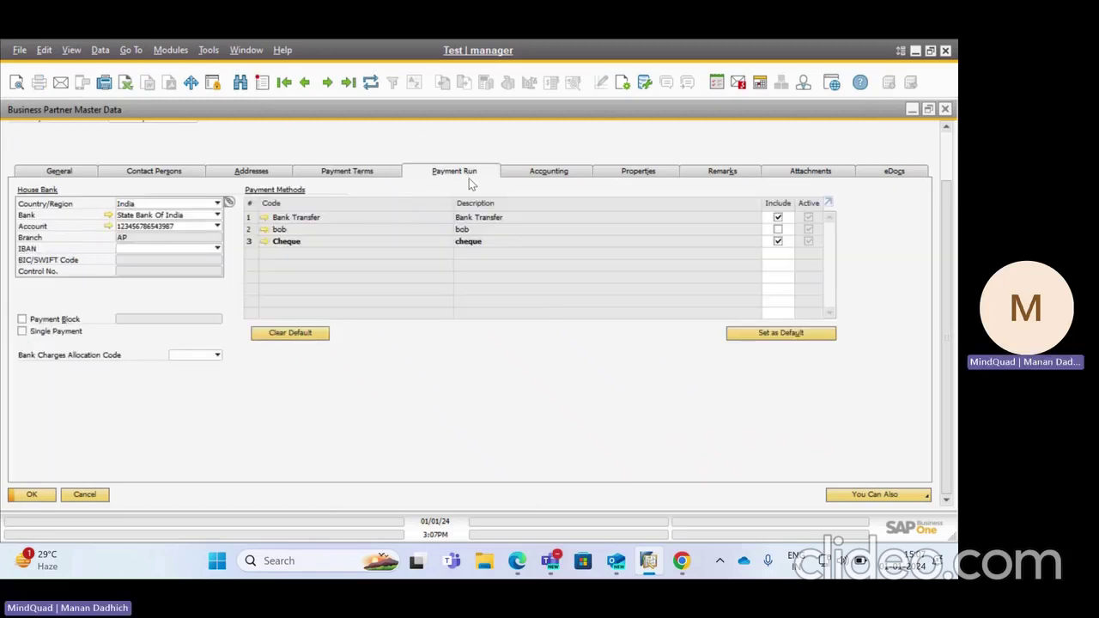
pyautogui.click(264, 218)
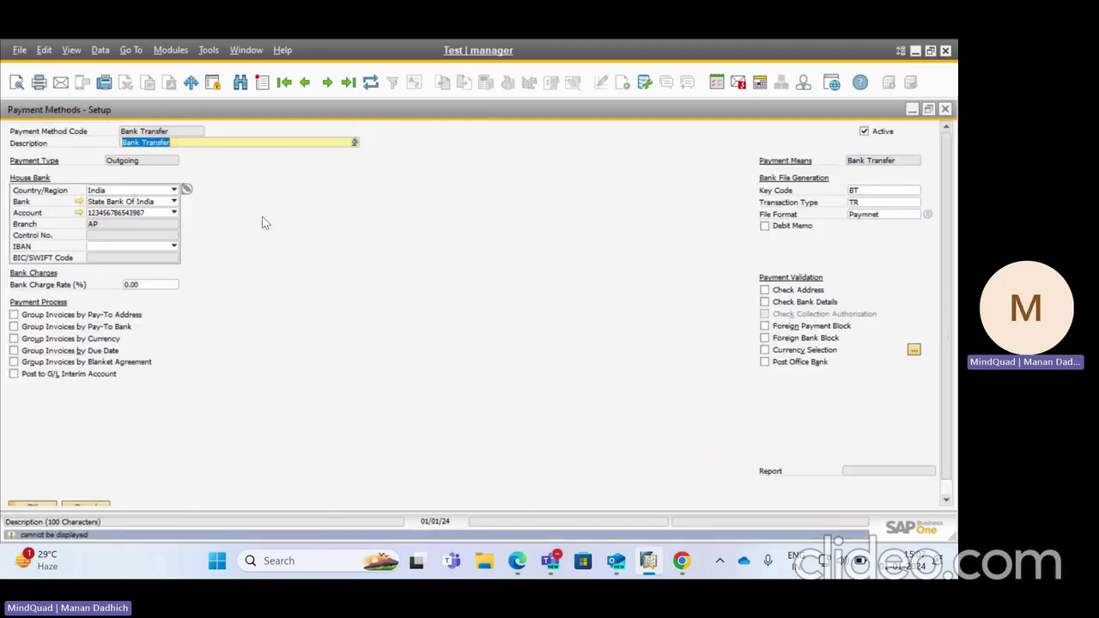
pyautogui.hotkey('ctrl', 'a')
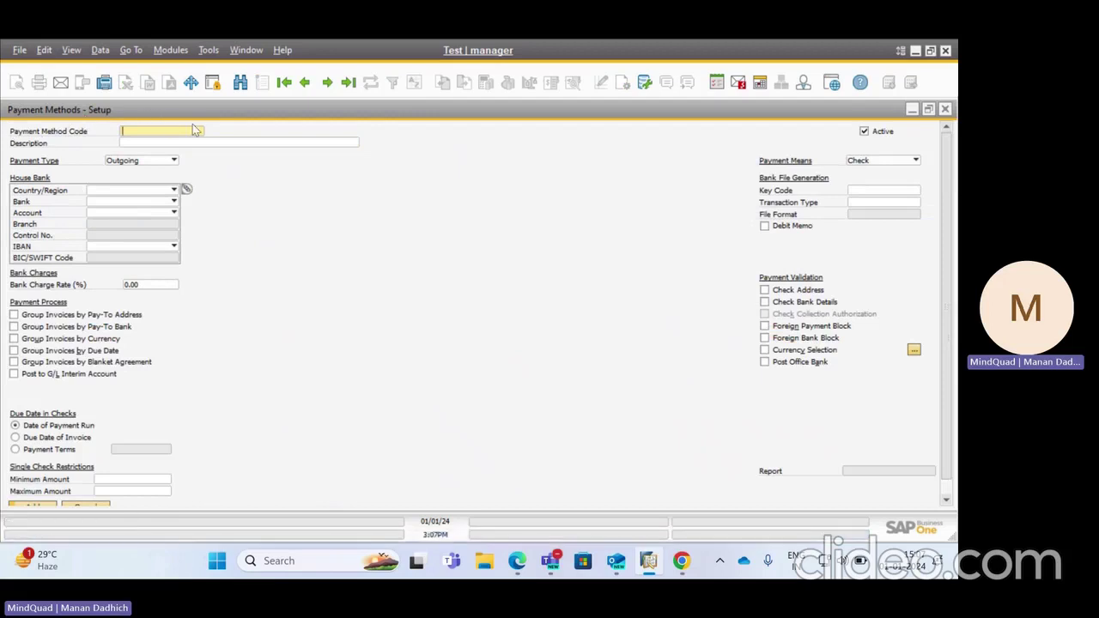
pyautogui.hotkey('ctrl', 'pagedown')
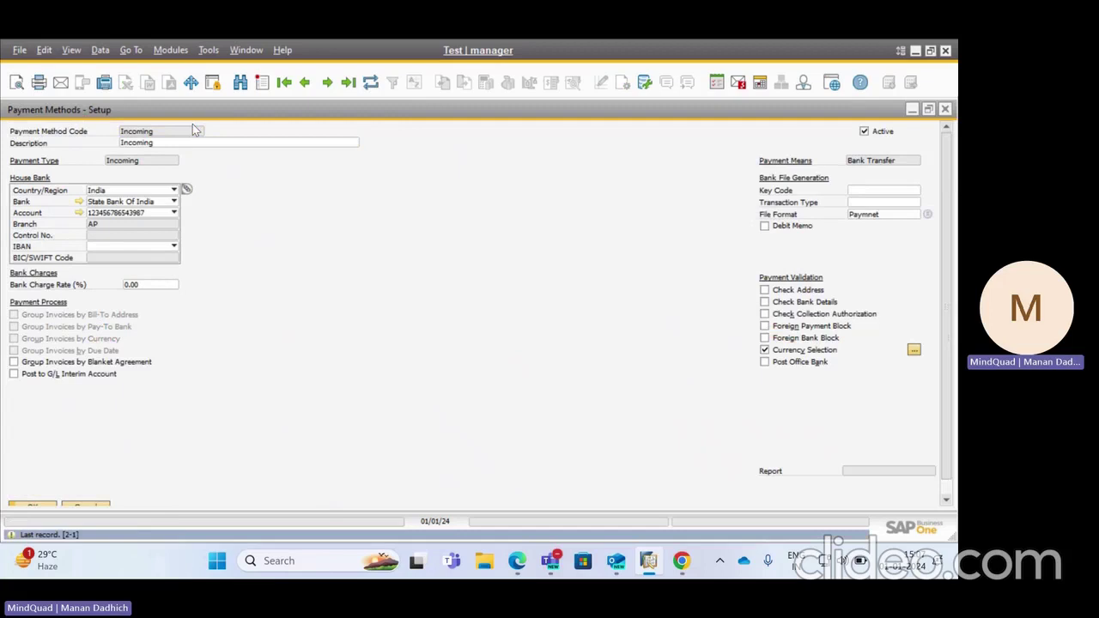
pyautogui.press('pageup')
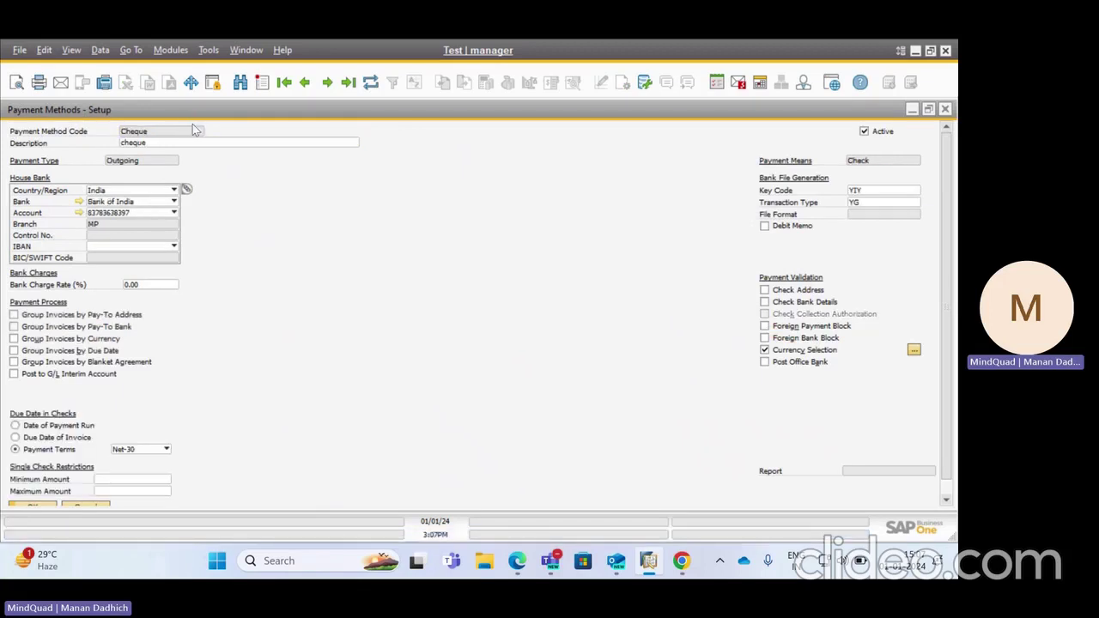
pyautogui.press('pagedown')
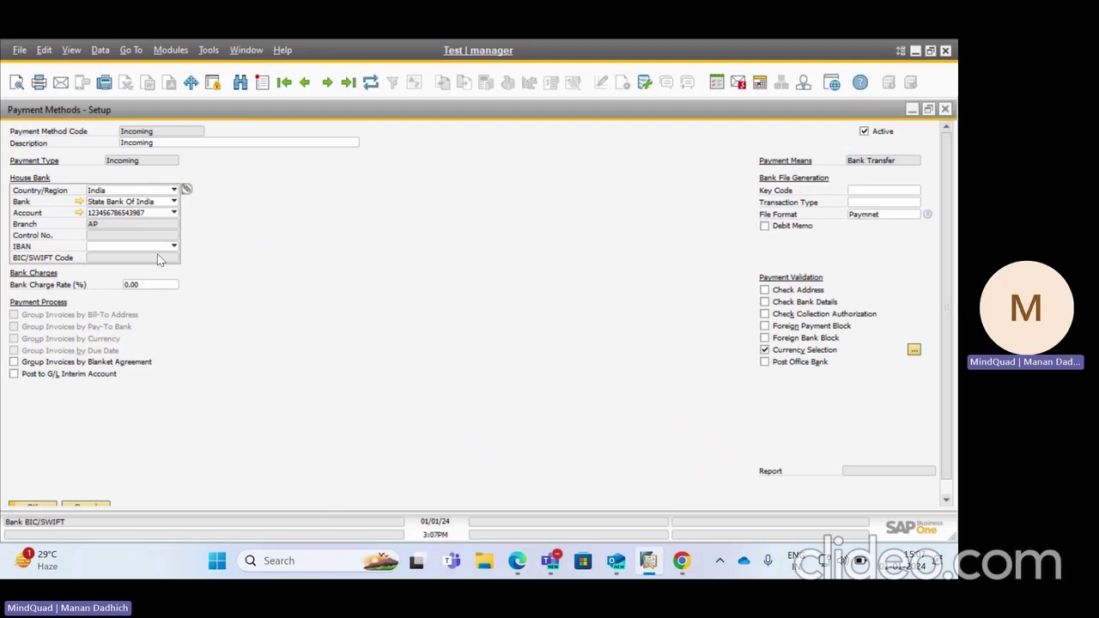
pyautogui.hotkey('ctrl', 'pageup')
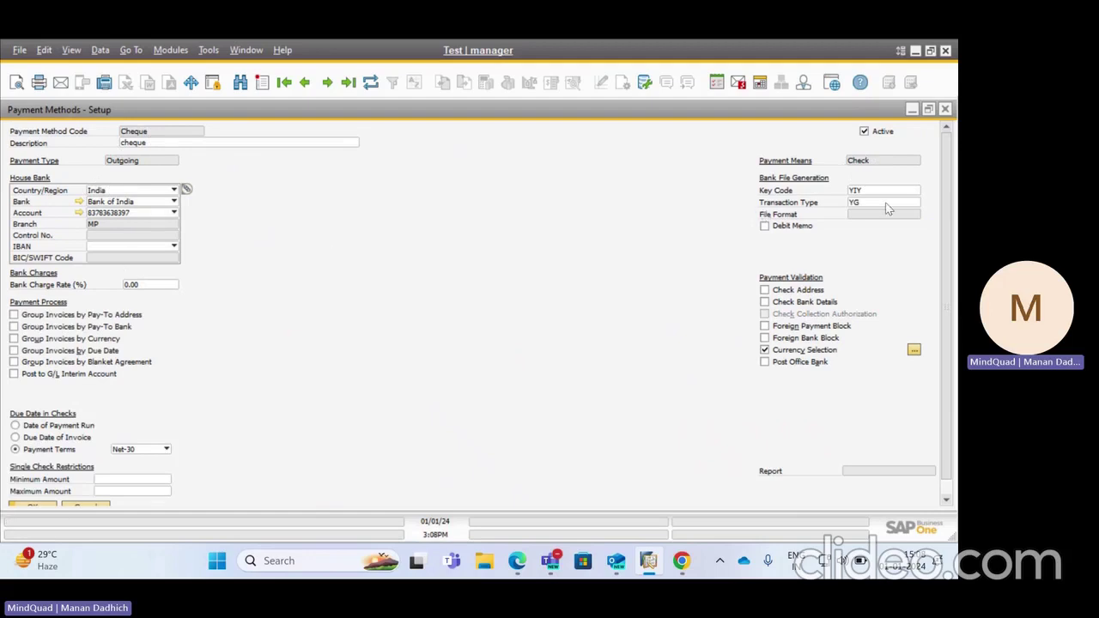
pyautogui.scroll(-1, 353, 269)
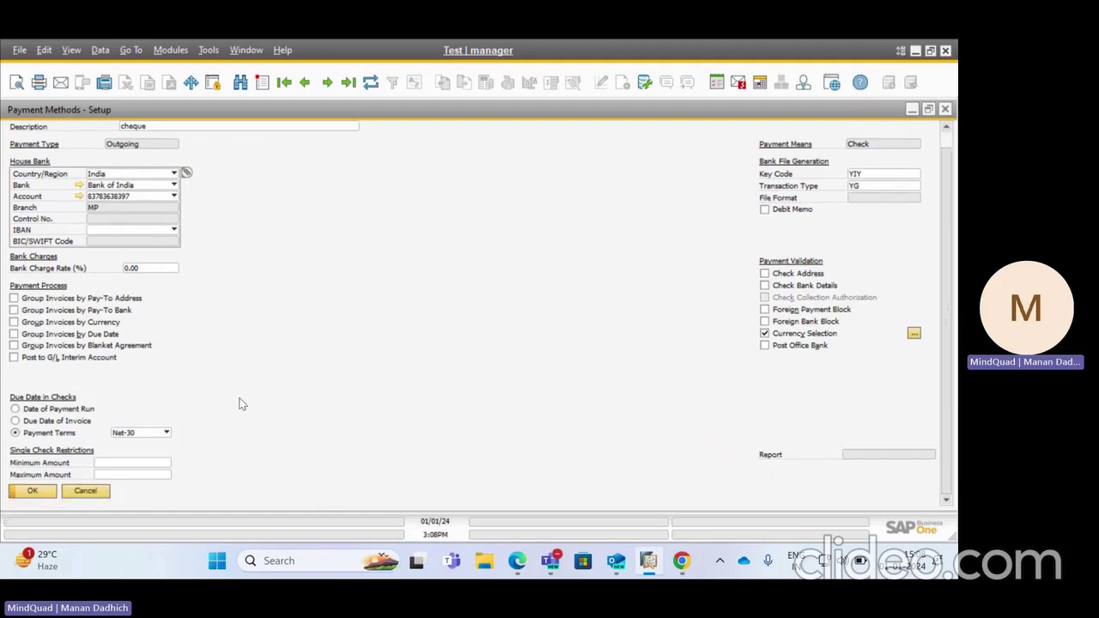
pyautogui.click(85, 490)
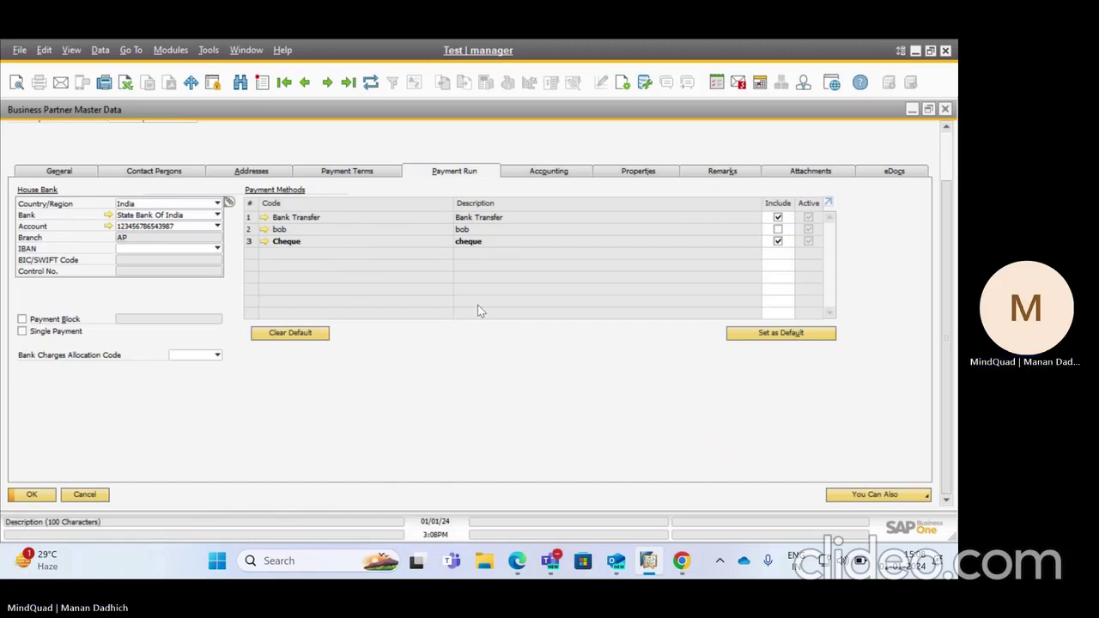
# Set the vendor master data aside and view the A/P invoice's Accounting tab showing Cheque and Net-30
pyautogui.scroll(2, 667, 426)
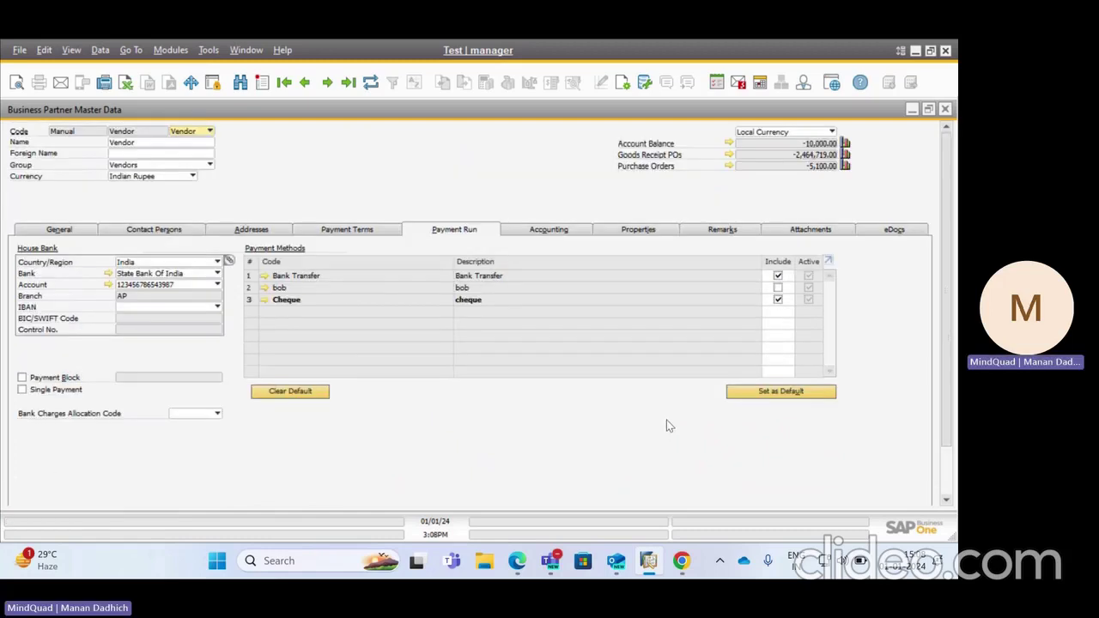
pyautogui.click(912, 110)
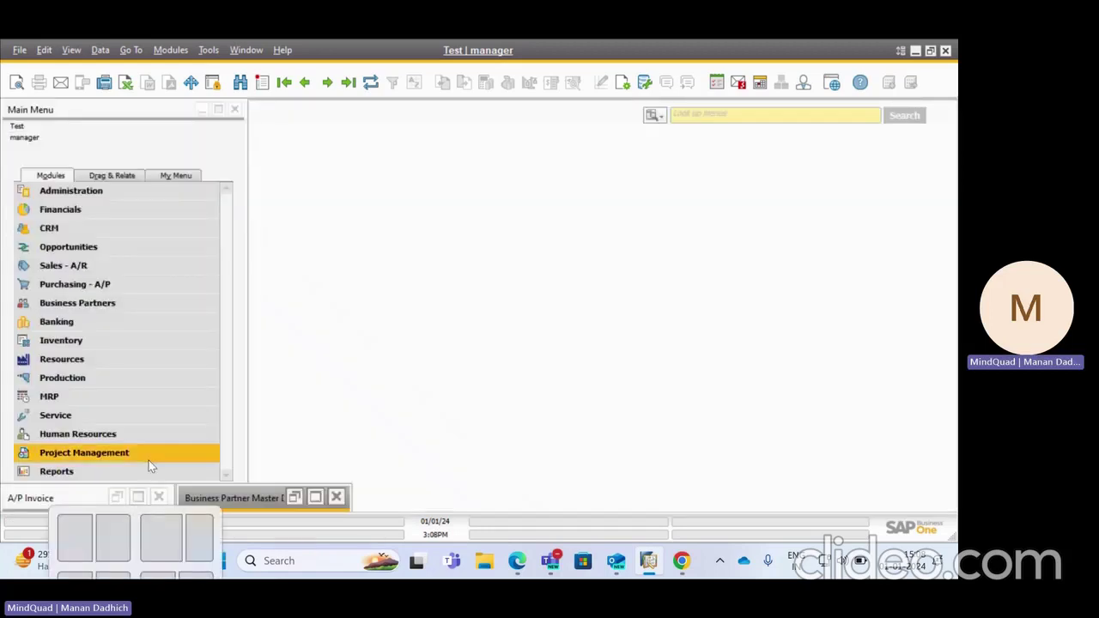
pyautogui.click(137, 497)
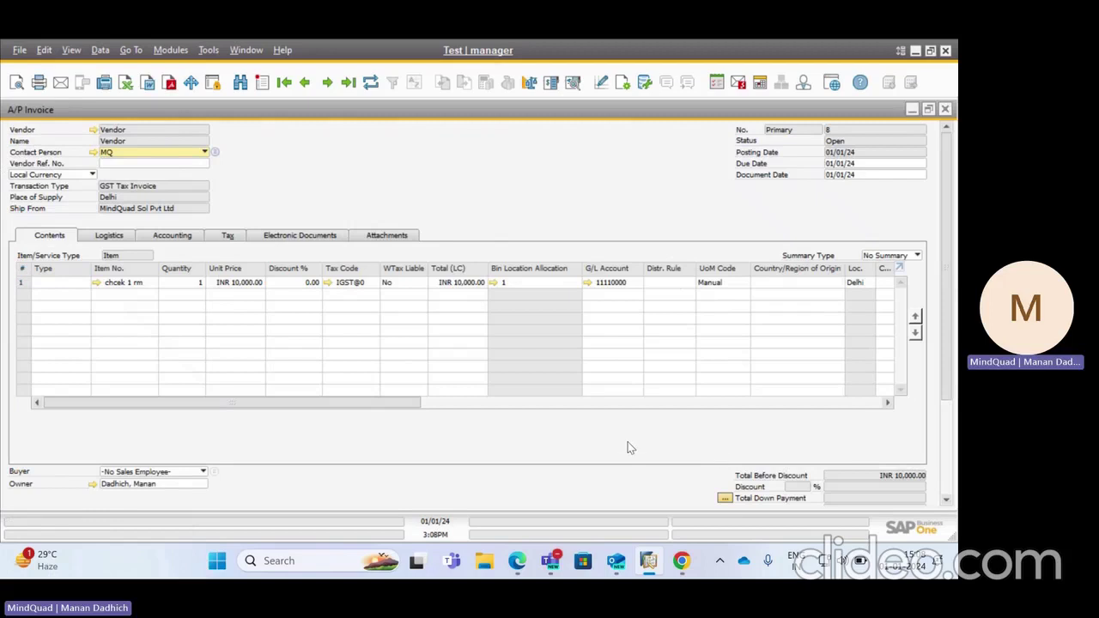
pyautogui.scroll(-3, 630, 448)
pyautogui.scroll(3, 631, 448)
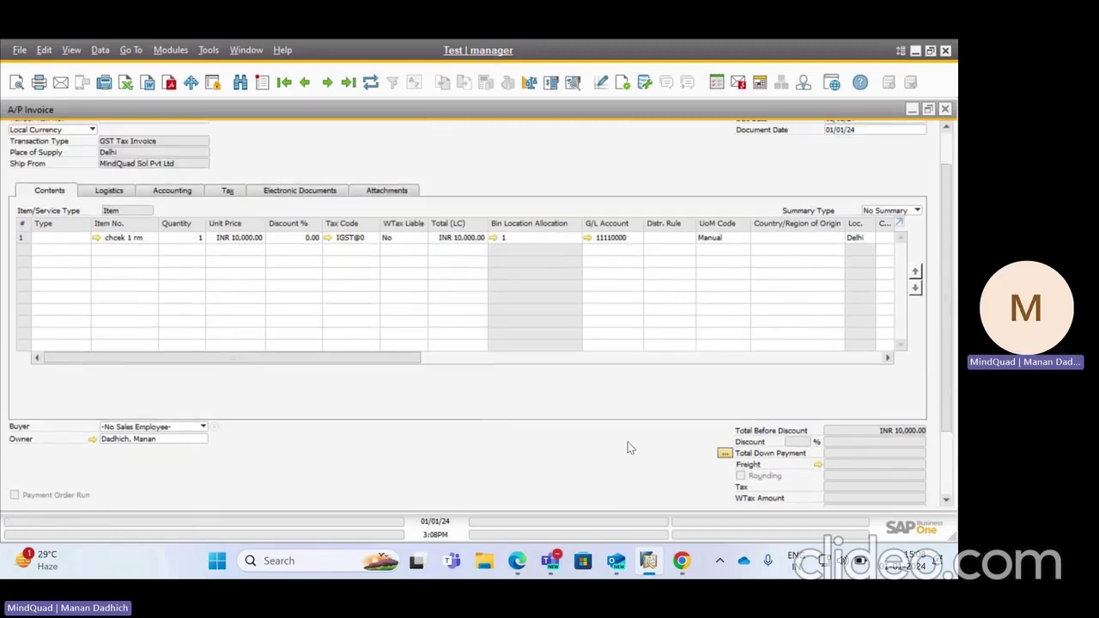
pyautogui.click(187, 237)
pyautogui.scroll(-1, 235, 320)
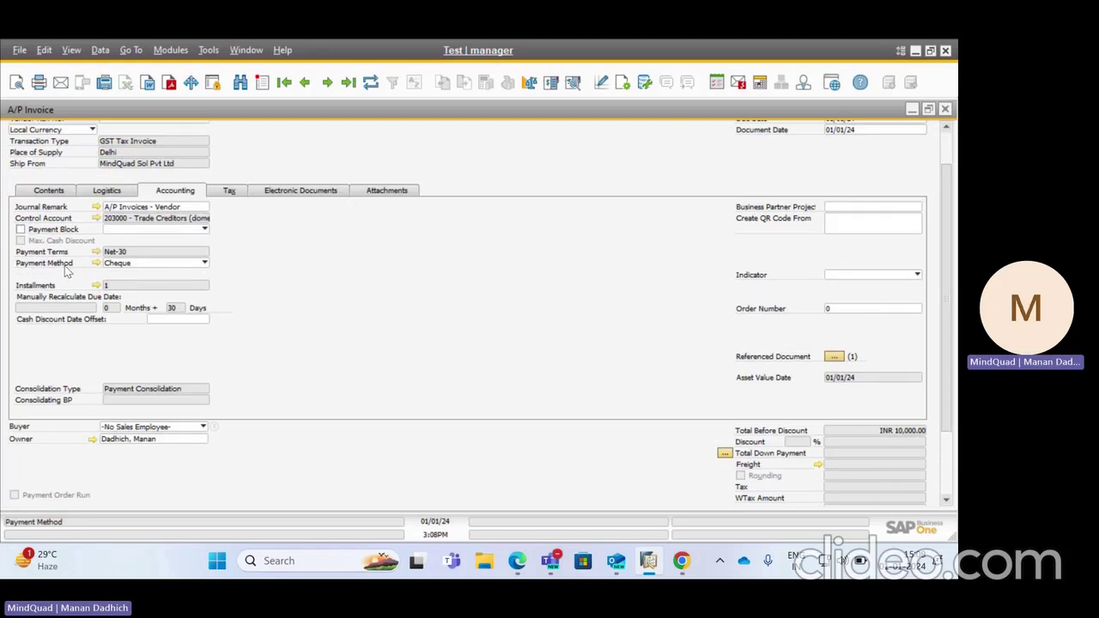
# Change the A/P invoice's payment method to Bank Transfer and save the update
pyautogui.scroll(2, 276, 286)
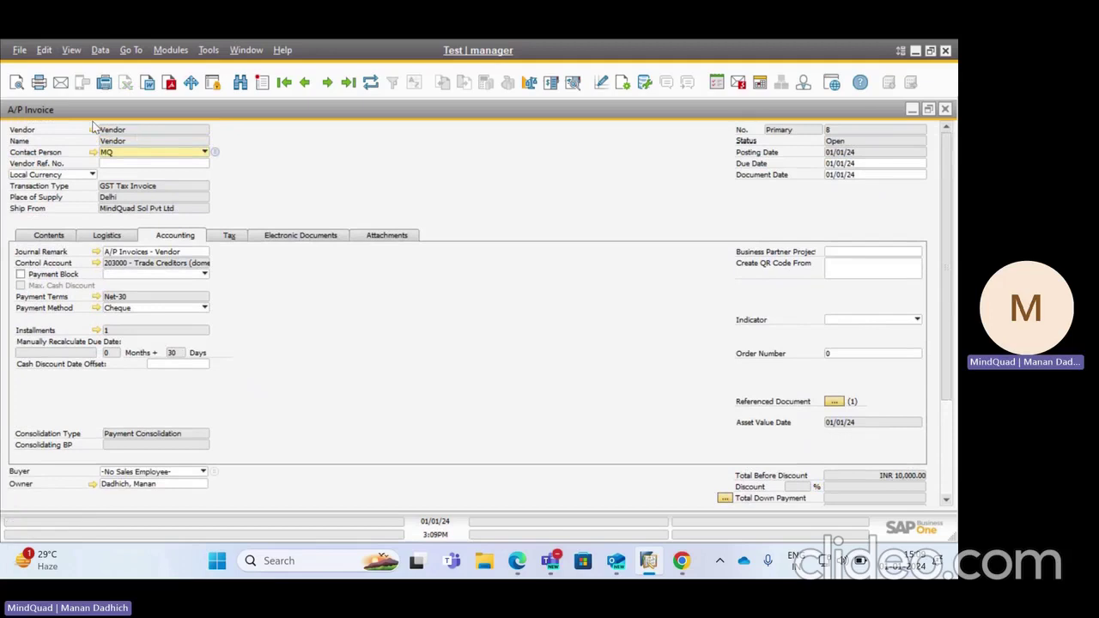
pyautogui.click(178, 310)
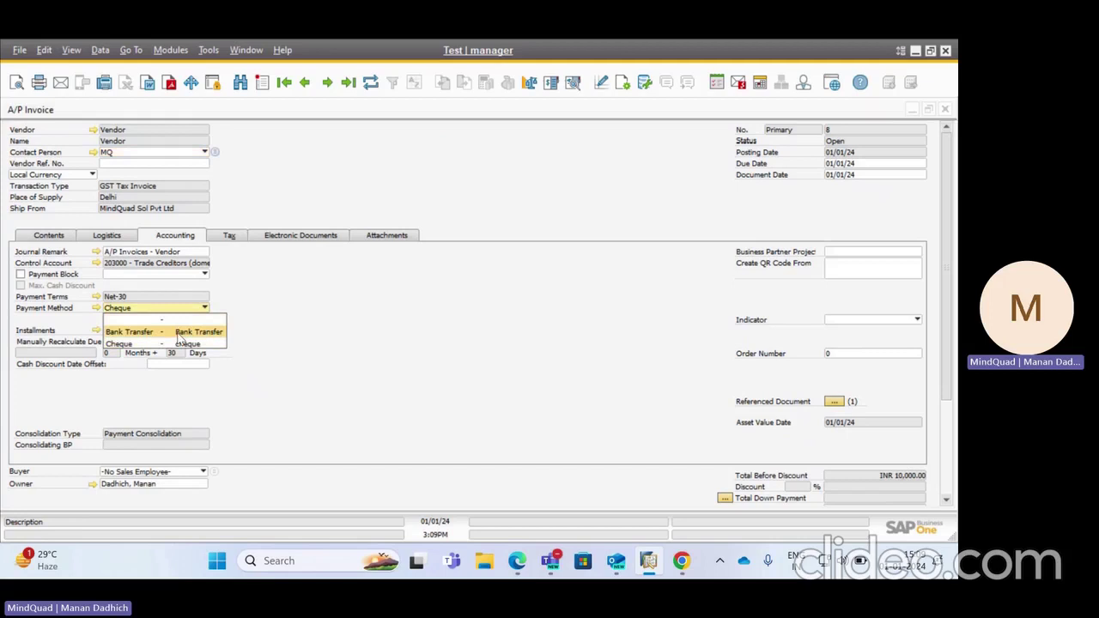
pyautogui.click(180, 340)
pyautogui.scroll(-3, 304, 356)
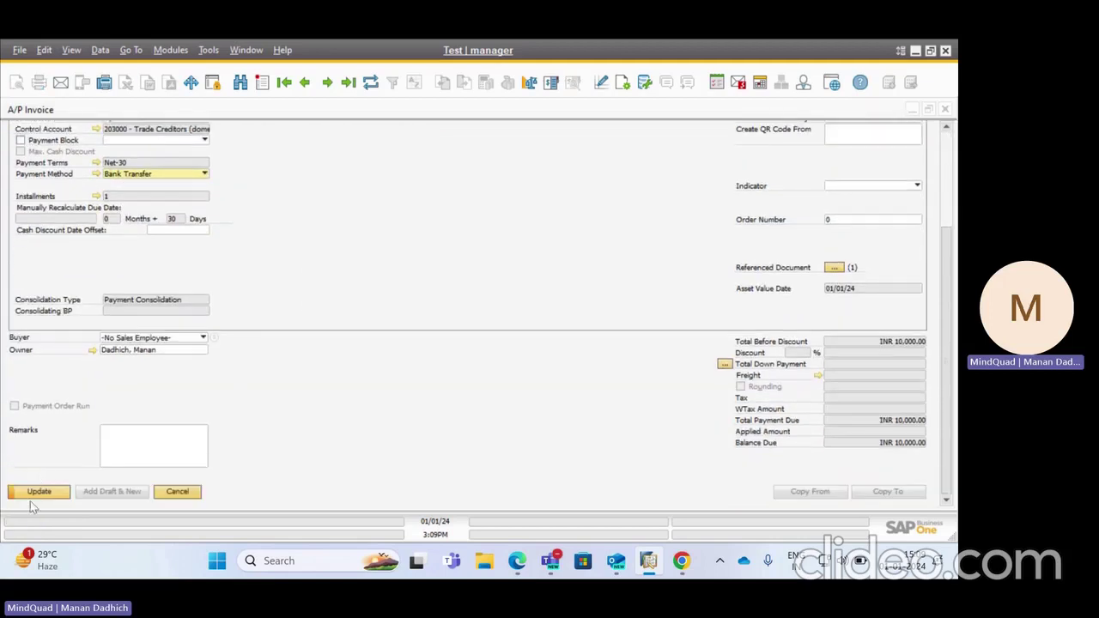
pyautogui.click(34, 493)
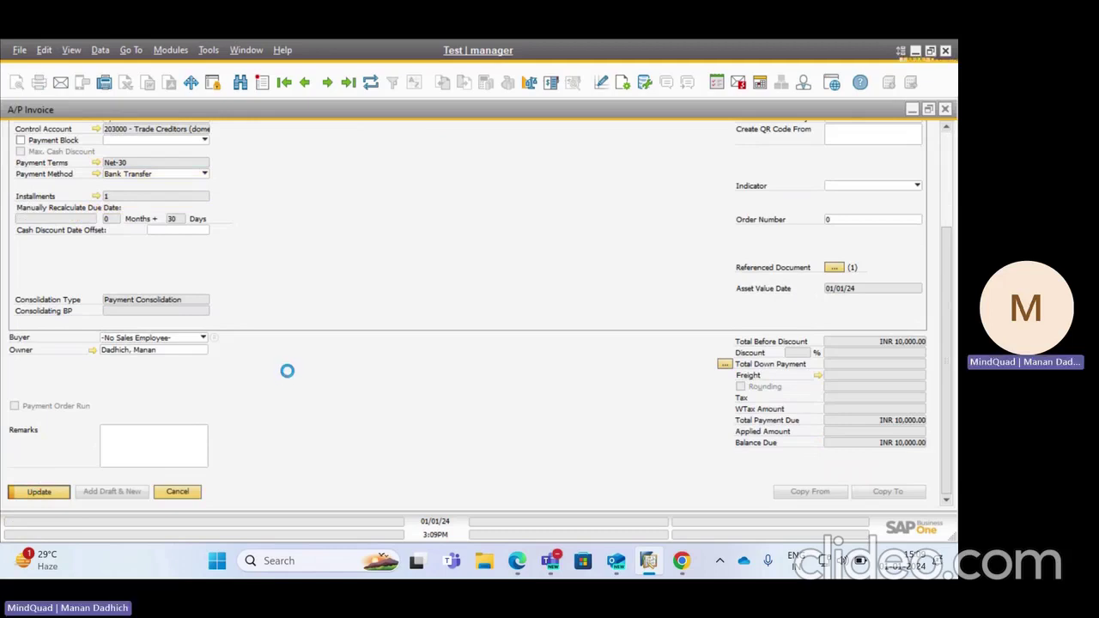
# Minimize the A/P invoice window to reveal the Main Menu
pyautogui.scroll(3, 290, 375)
pyautogui.scroll(2, 293, 375)
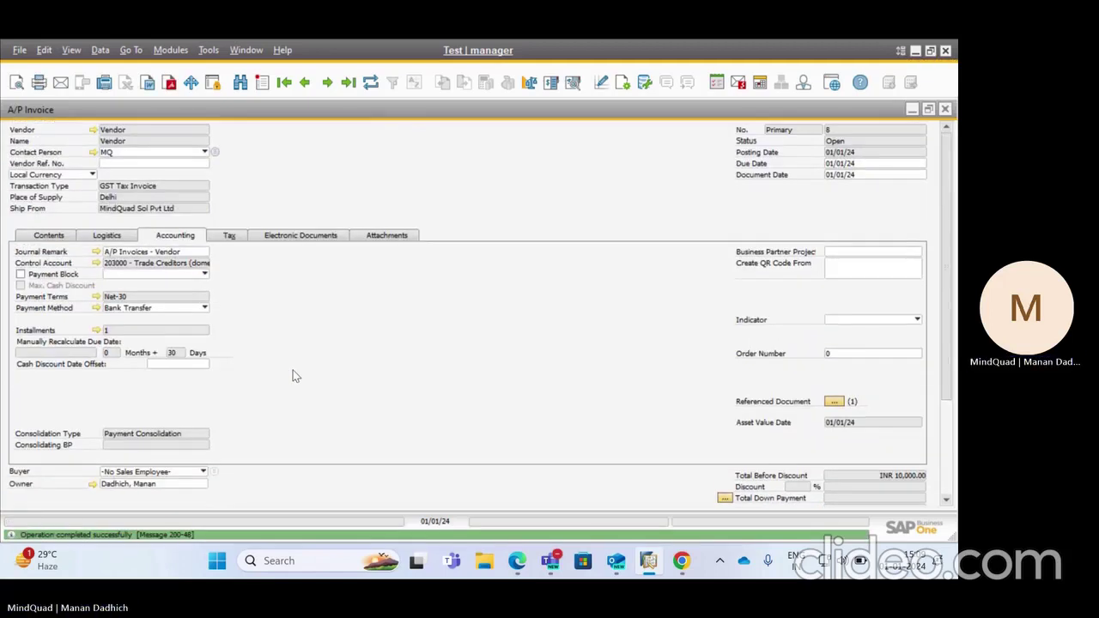
pyautogui.click(914, 109)
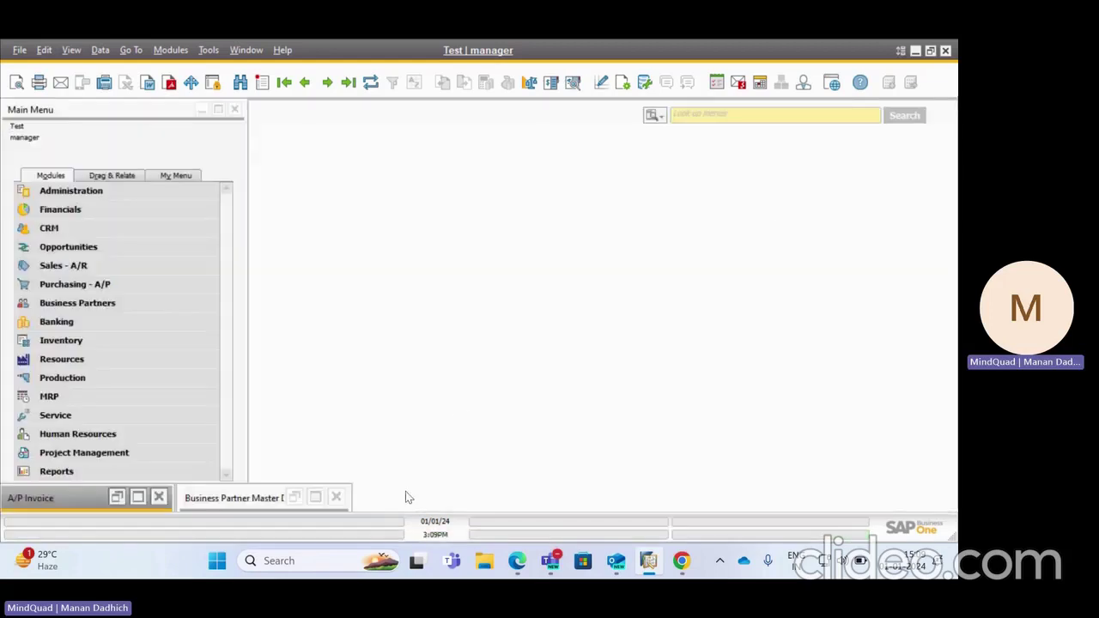
# Find the Payment Wizard through the menu search and get past its introduction page
pyautogui.click(729, 115)
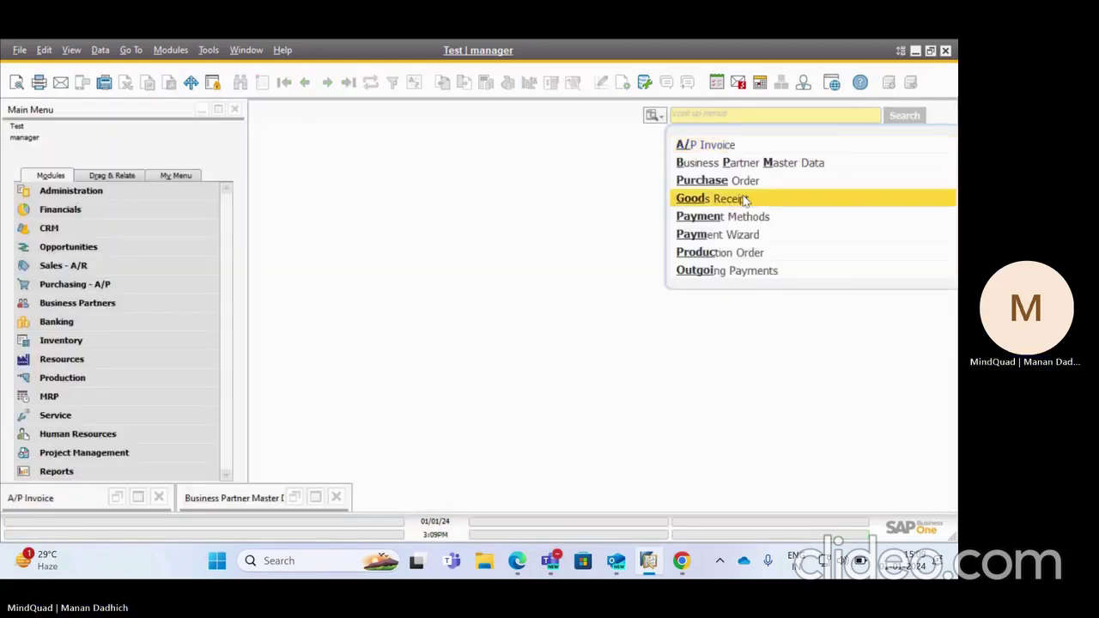
pyautogui.click(747, 236)
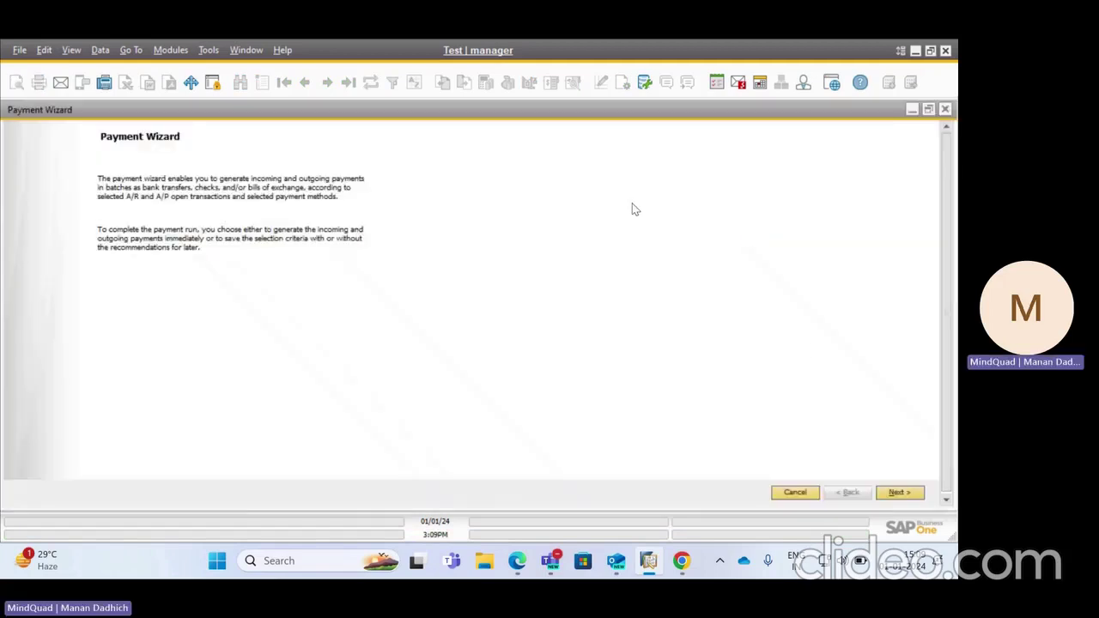
pyautogui.click(898, 492)
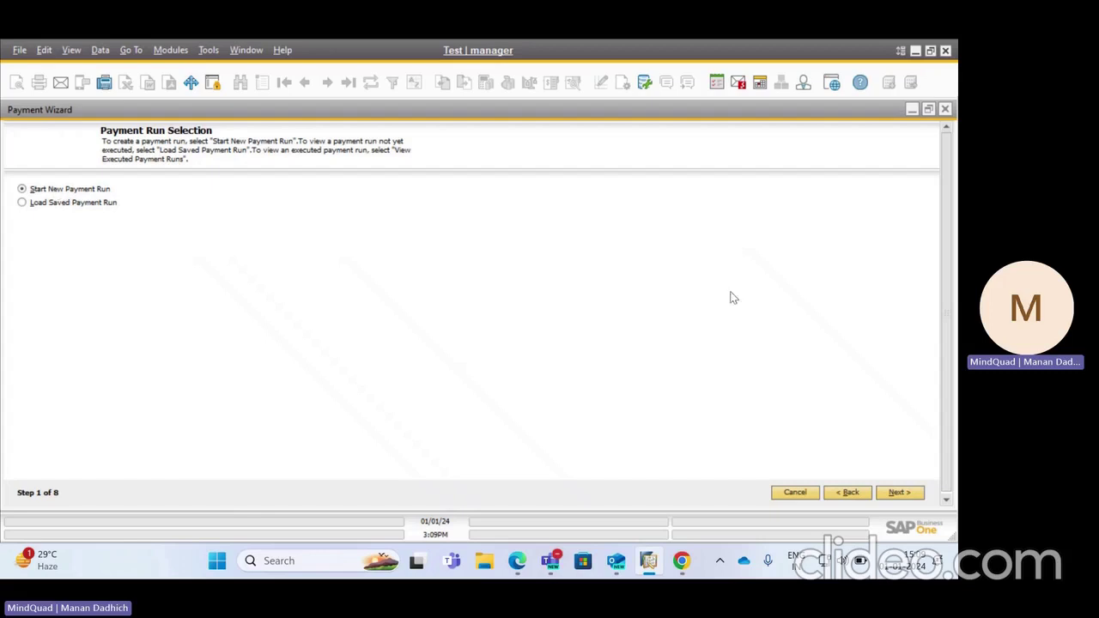
# Glance at saved and executed payment runs, then start a new payment run
pyautogui.click(73, 205)
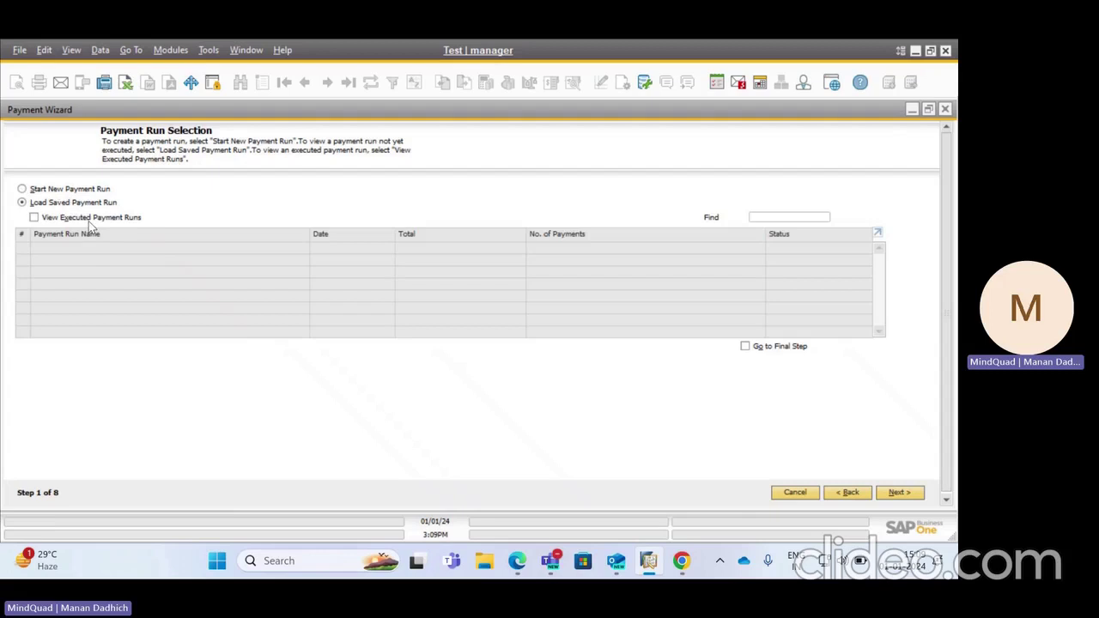
pyautogui.click(89, 220)
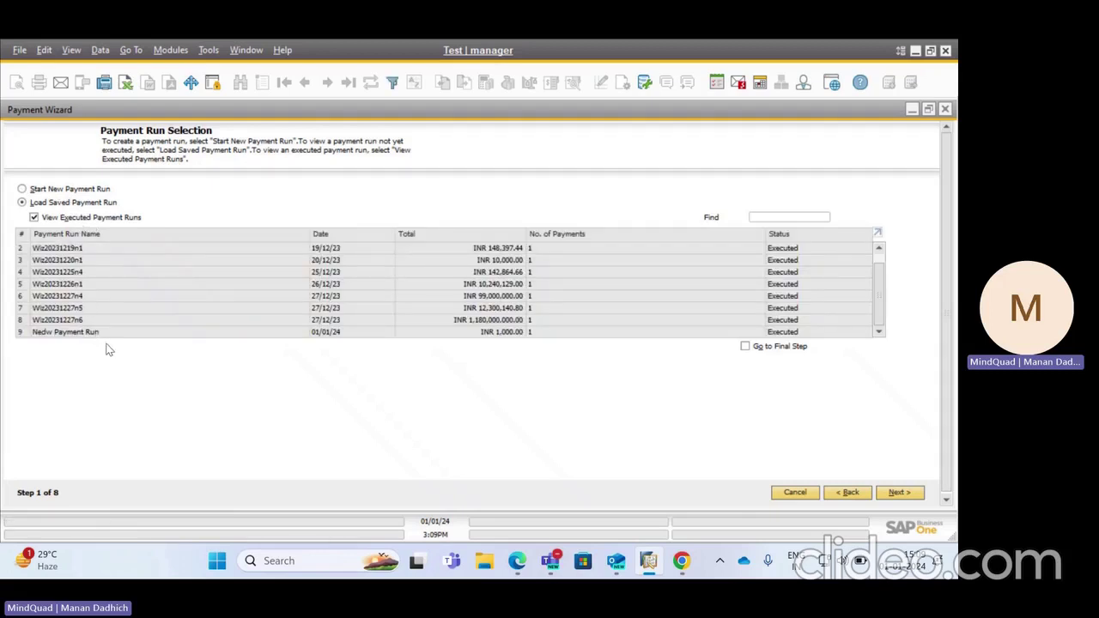
pyautogui.click(54, 220)
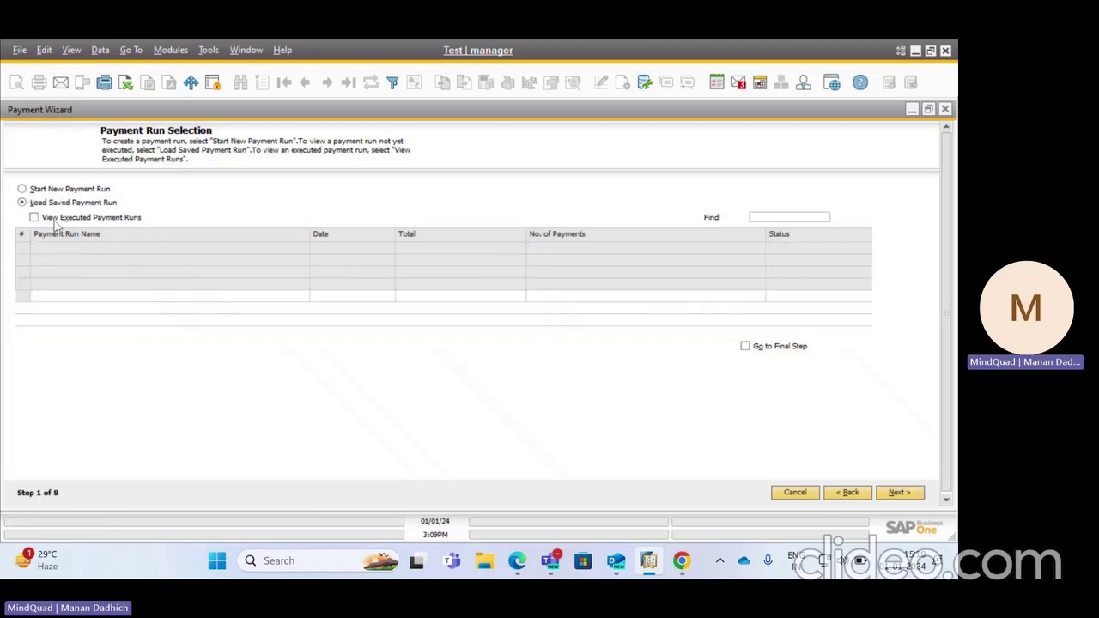
pyautogui.click(63, 189)
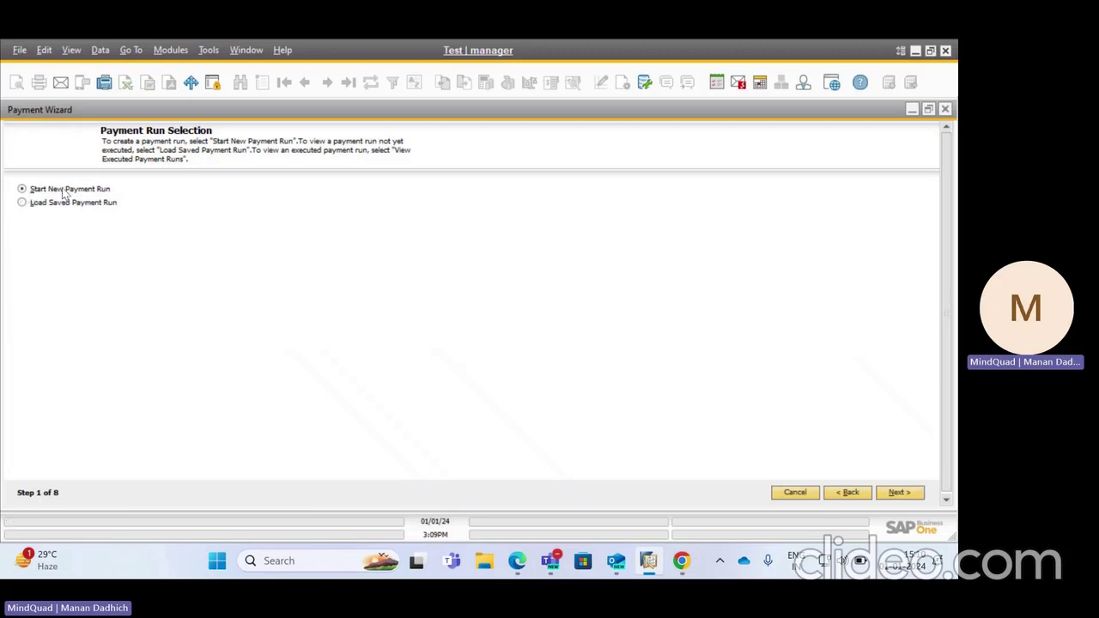
pyautogui.click(897, 493)
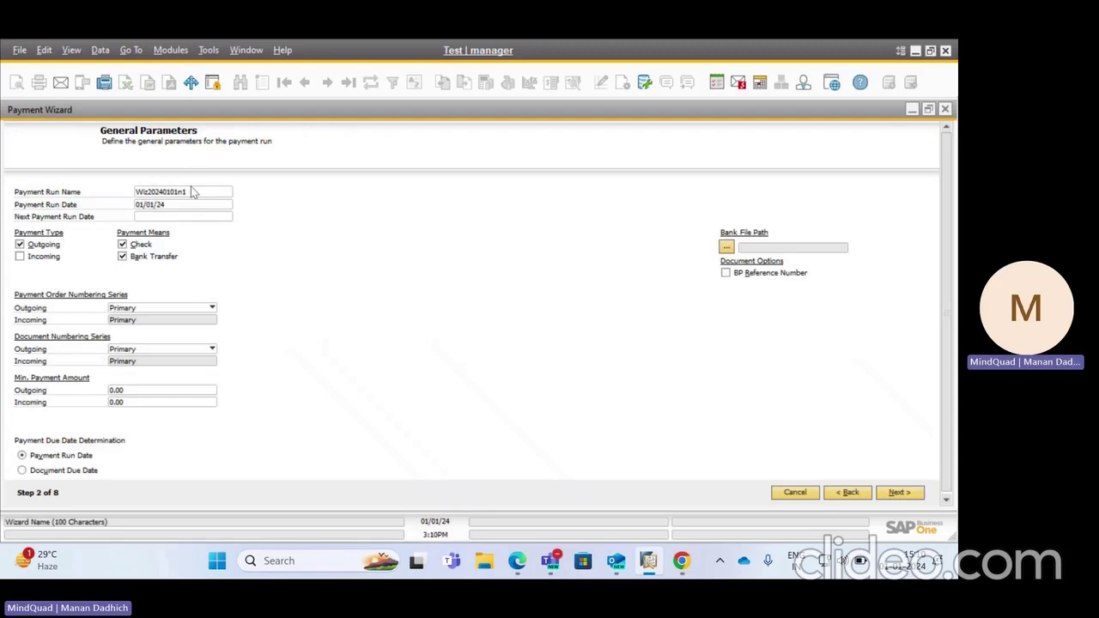
# Rename the payment run to 'new 1' and pick Vendor as the starting business partner code
pyautogui.doubleClick(191, 191)
pyautogui.write('new 1')
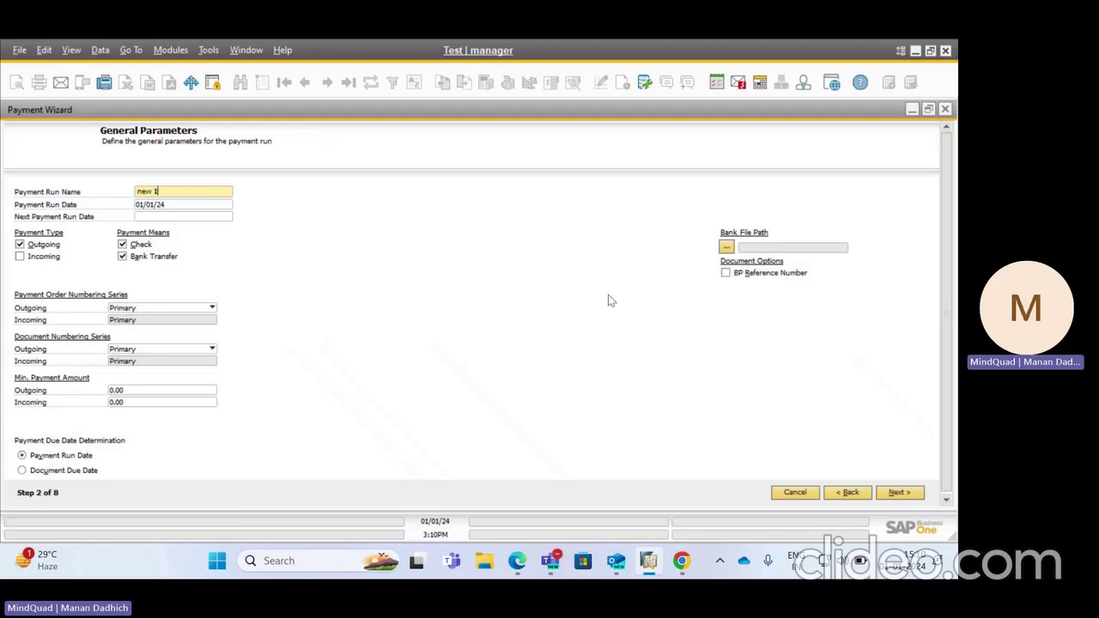
pyautogui.click(917, 497)
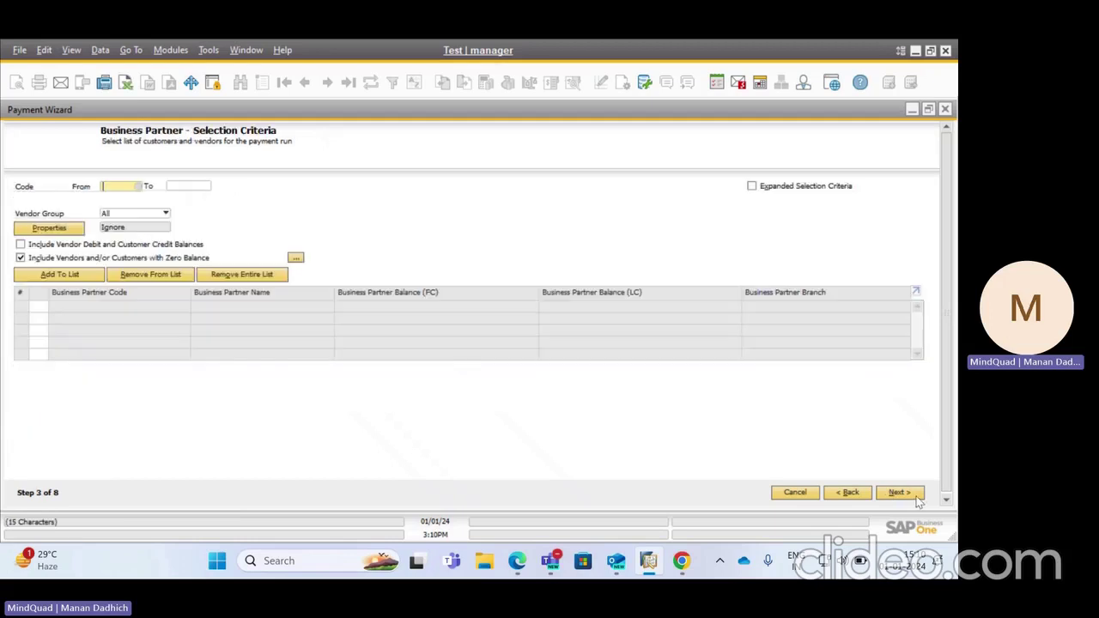
pyautogui.click(138, 186)
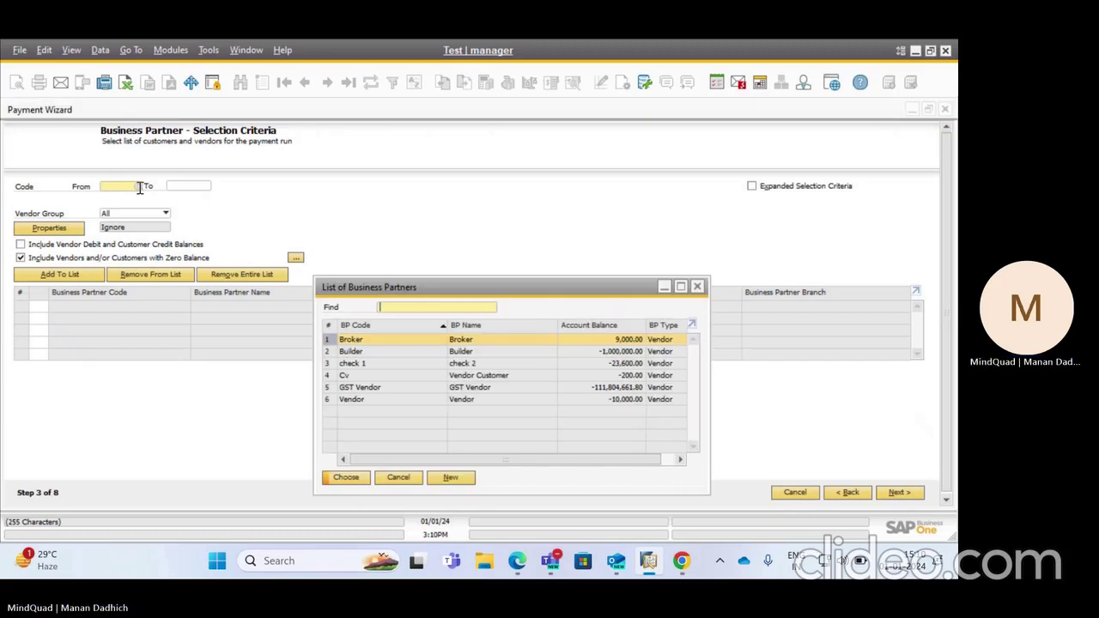
pyautogui.click(361, 401)
# Confirm Vendor as Code From, add it with its INR -10,000.00 balance, and continue
pyautogui.click(346, 478)
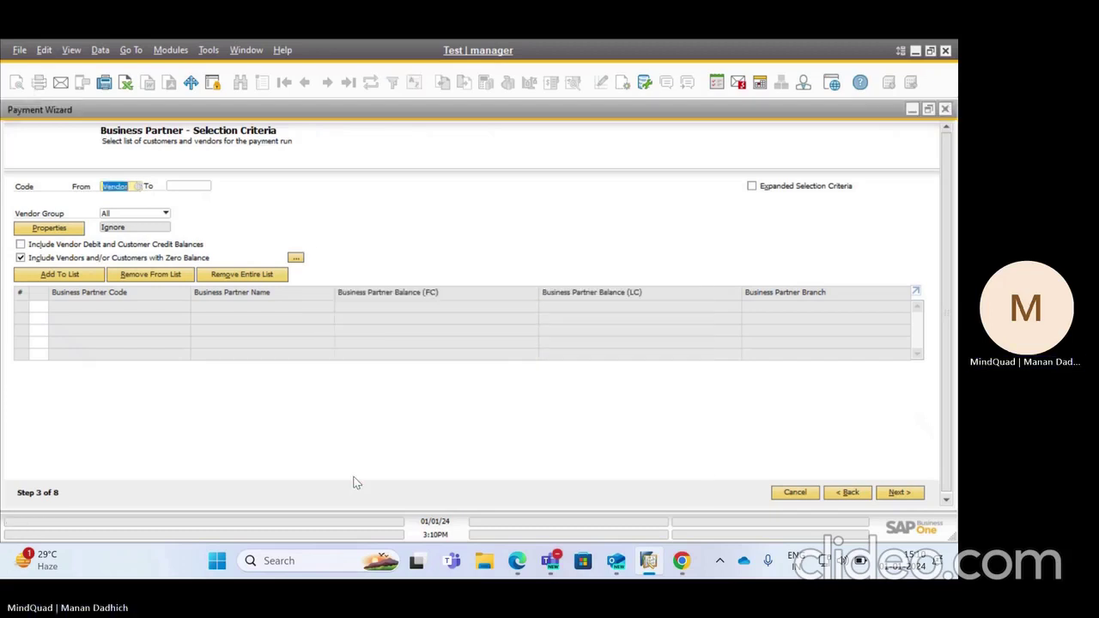
pyautogui.click(74, 276)
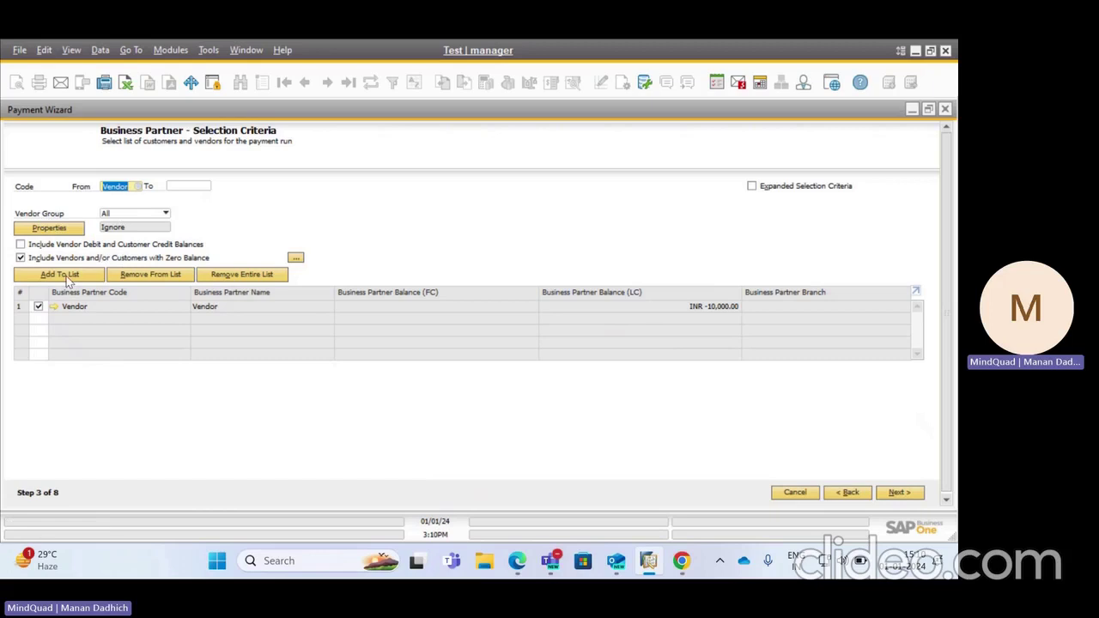
pyautogui.click(38, 310)
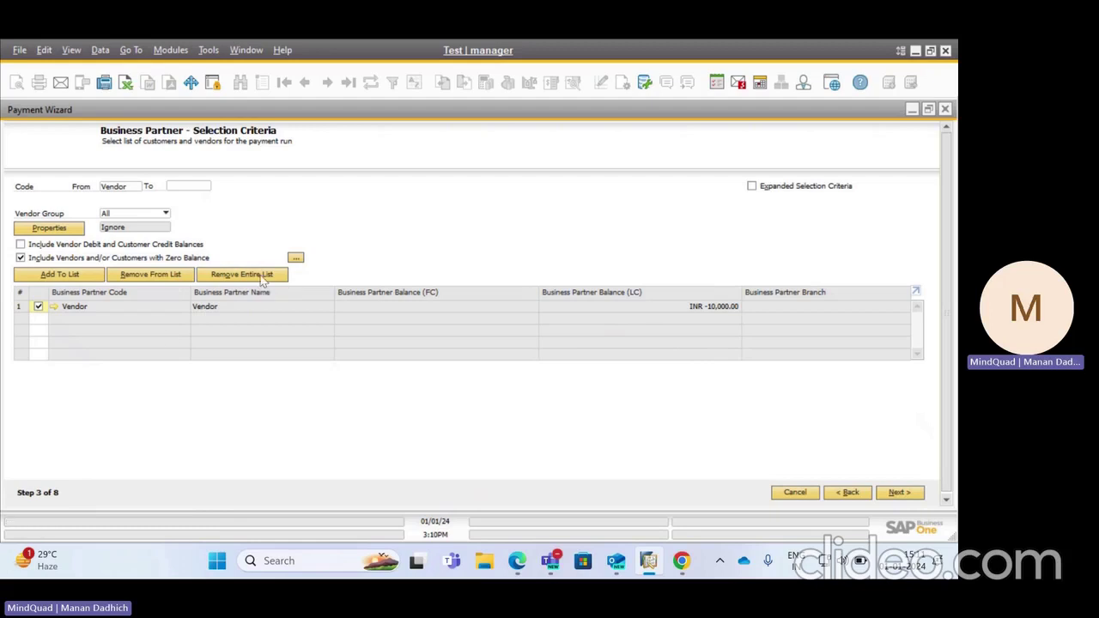
pyautogui.click(899, 493)
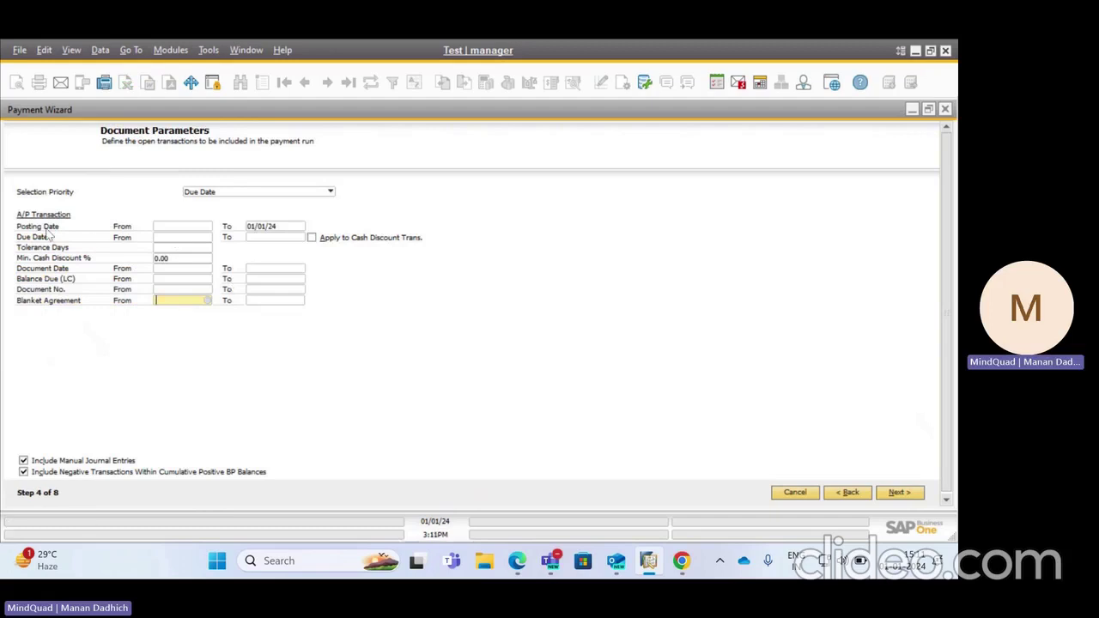
# Limit A/P documents to due dates up to 01/01/24, keeping Due Date selection priority
pyautogui.click(278, 239)
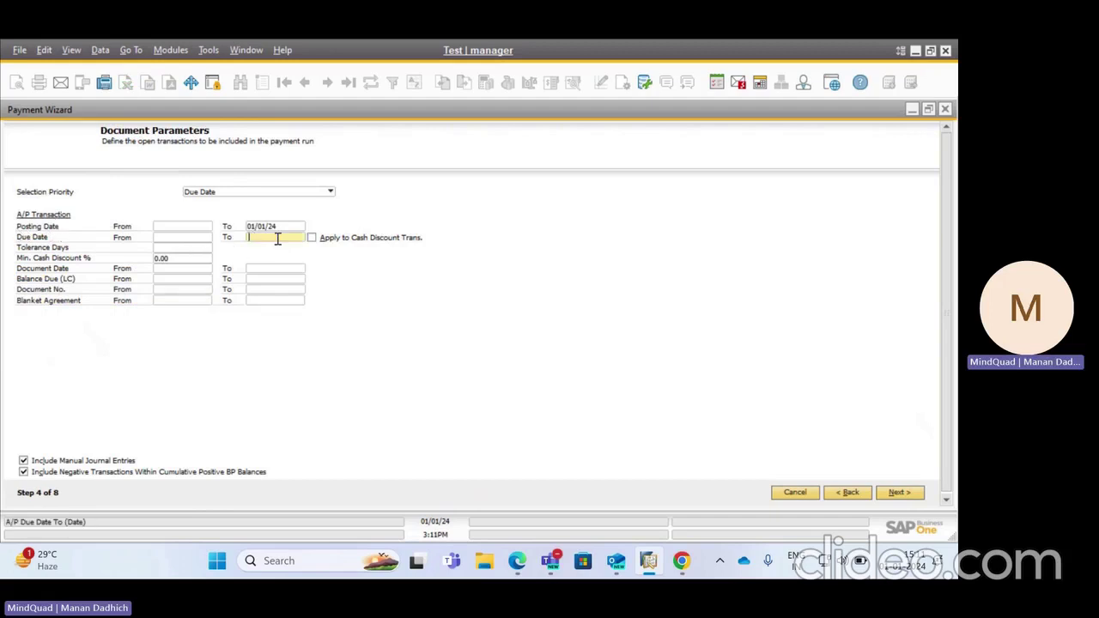
pyautogui.write('01/01/24')
pyautogui.press('Tab')
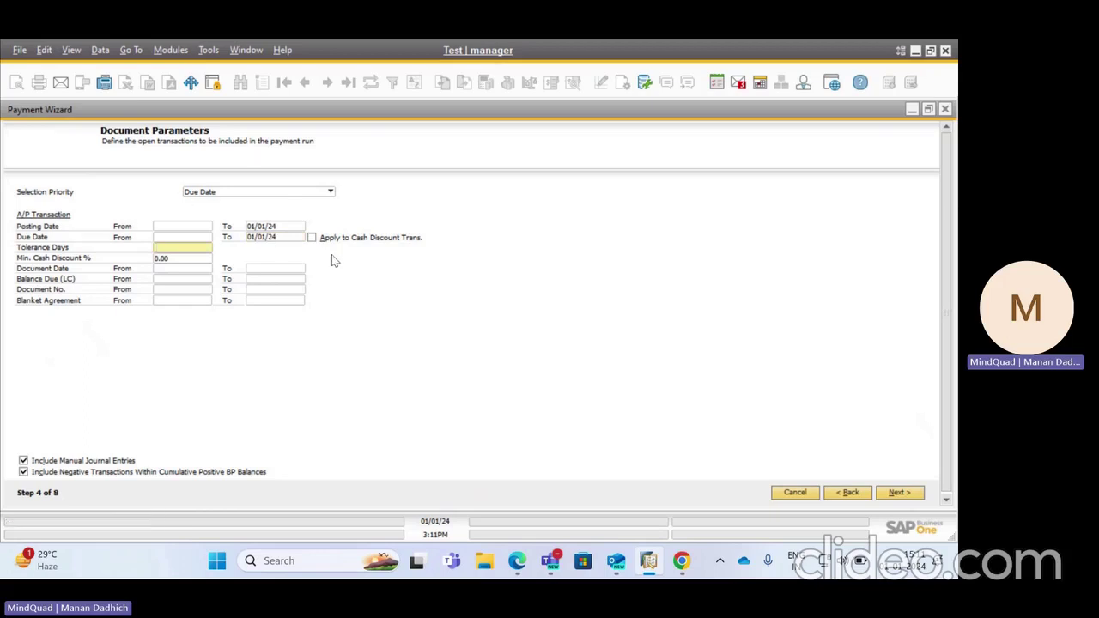
pyautogui.click(282, 193)
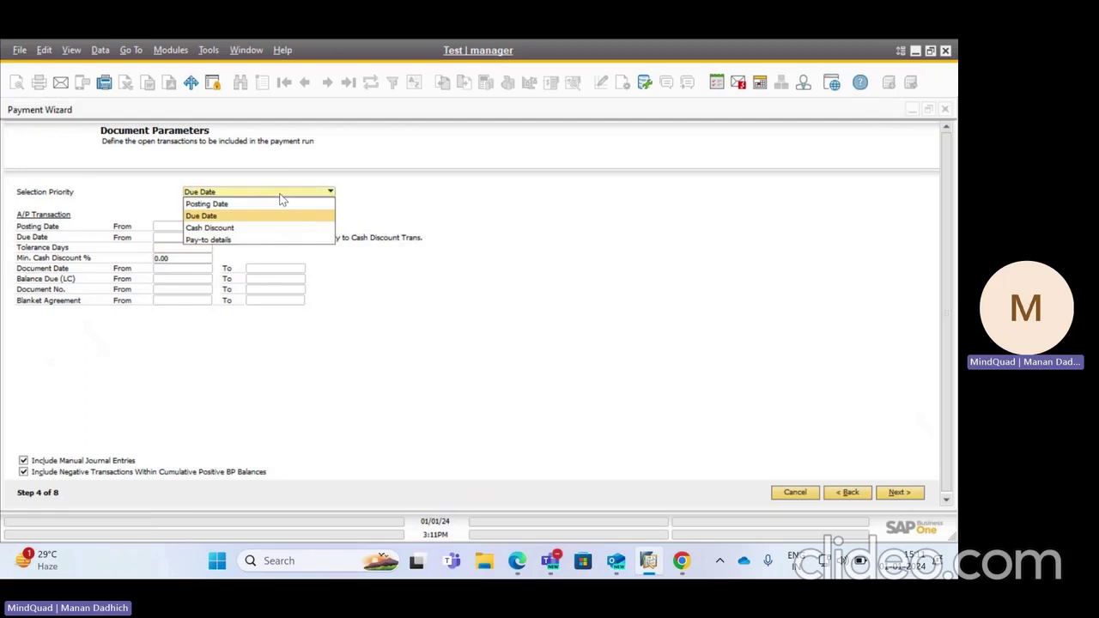
pyautogui.click(280, 195)
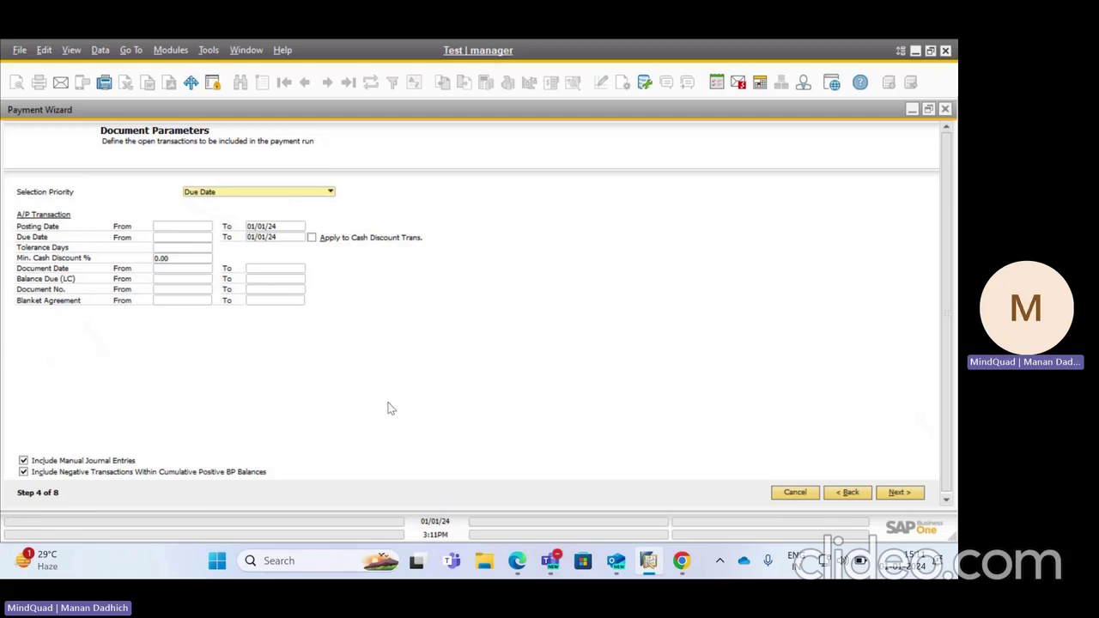
pyautogui.click(909, 496)
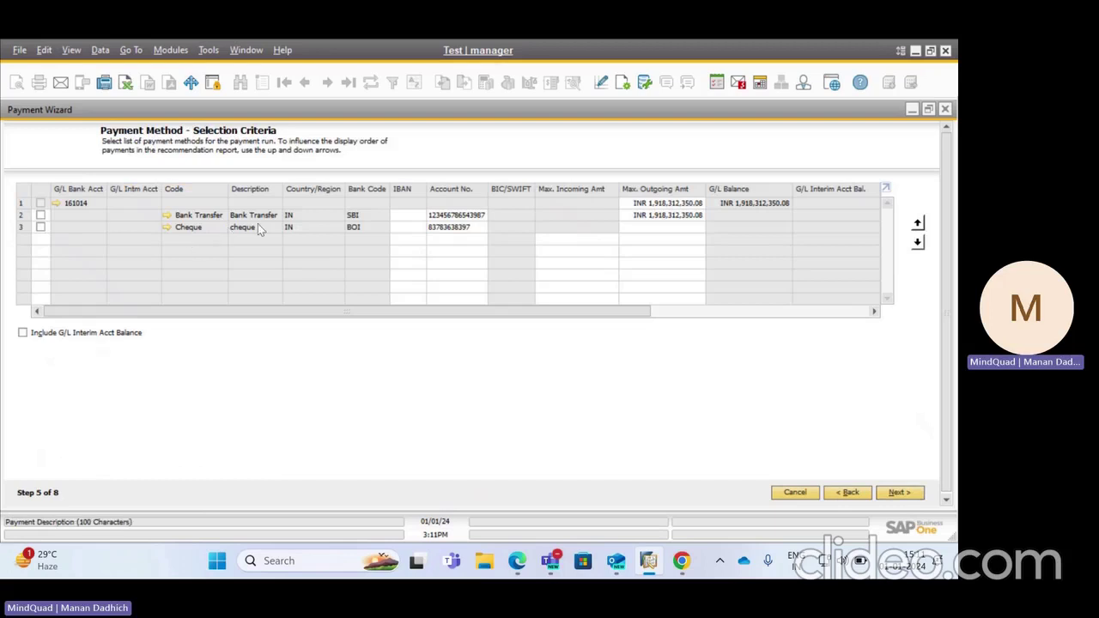
# Tick Bank Transfer as the run's payment method
pyautogui.click(40, 215)
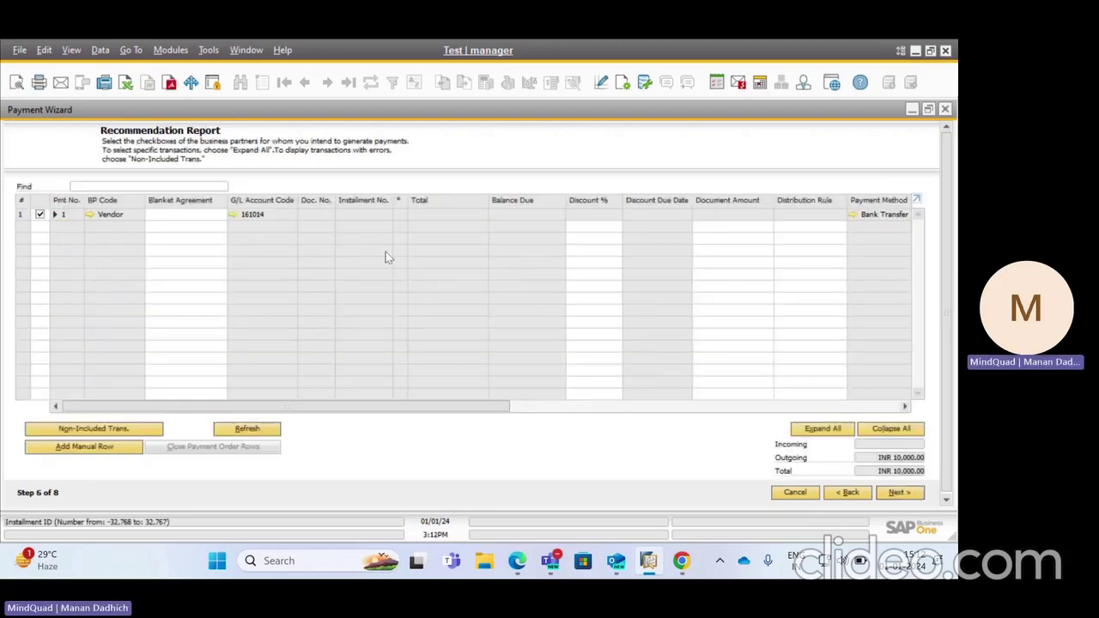
# Expand Vendor's payment to invoice 8, inspect its discount, reference and Blanket Agreement fields
pyautogui.click(56, 216)
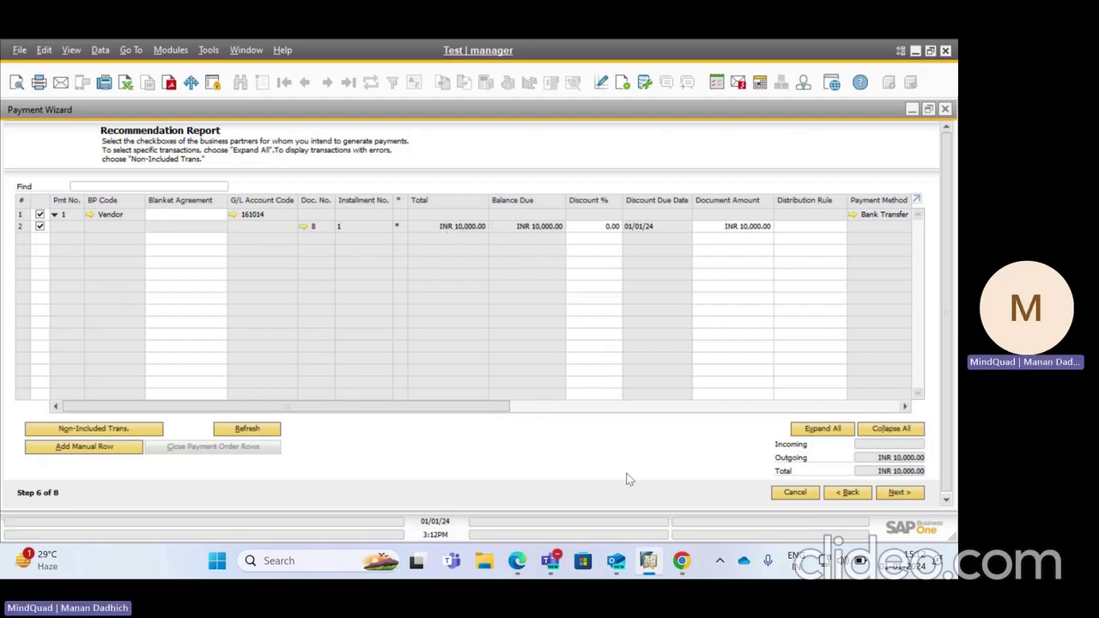
pyautogui.moveTo(472, 409); pyautogui.dragTo(567, 409)
pyautogui.click(437, 226)
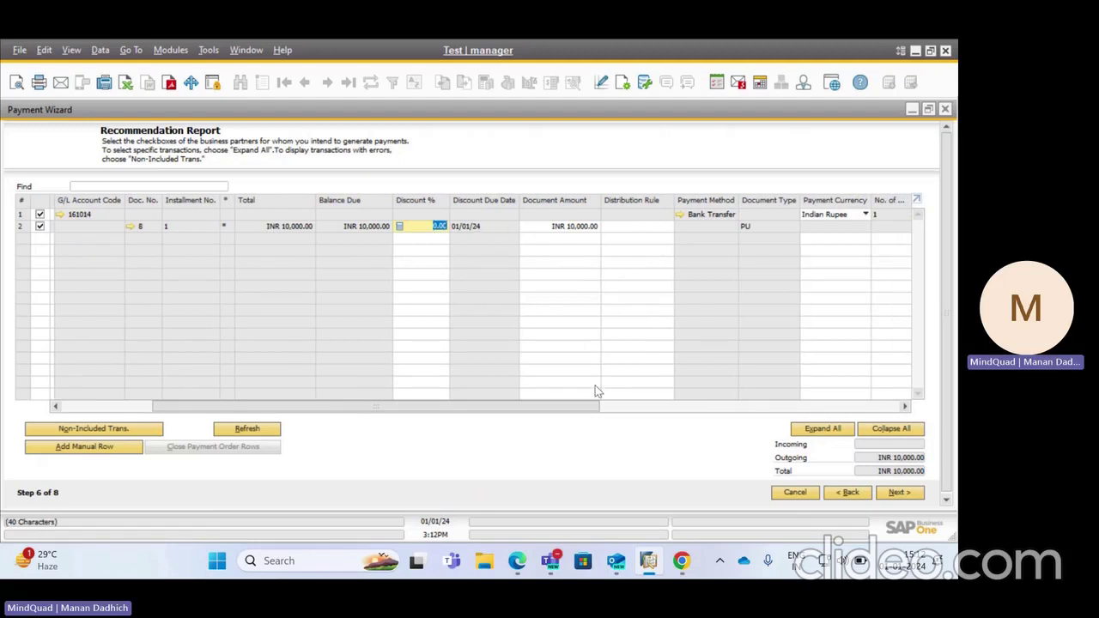
pyautogui.moveTo(587, 406); pyautogui.dragTo(597, 406)
pyautogui.moveTo(693, 416); pyautogui.dragTo(847, 421)
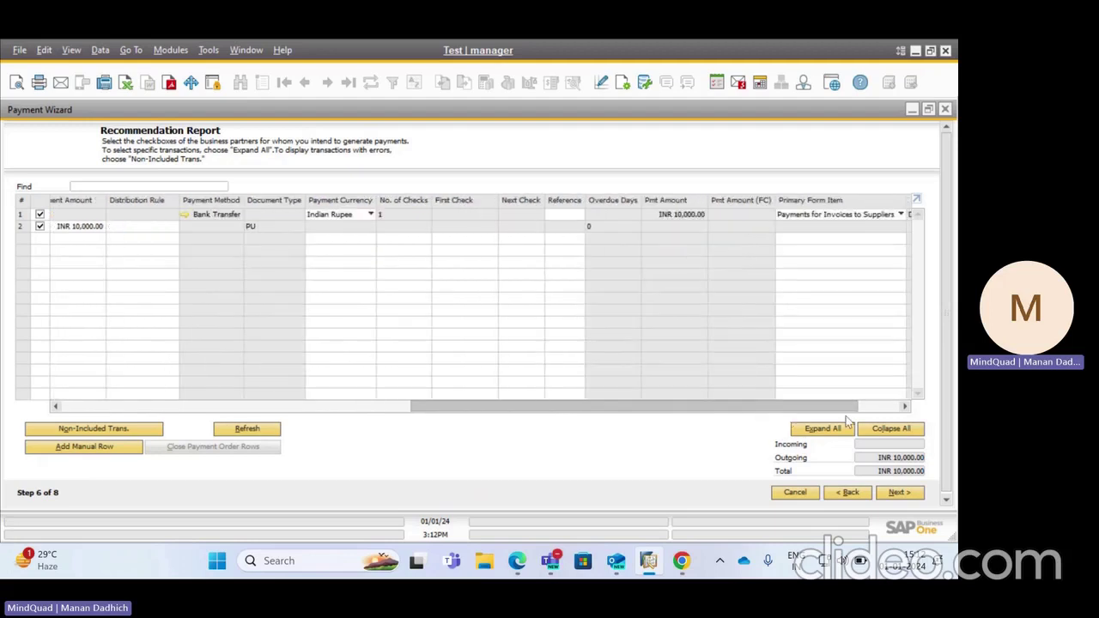
pyautogui.click(572, 215)
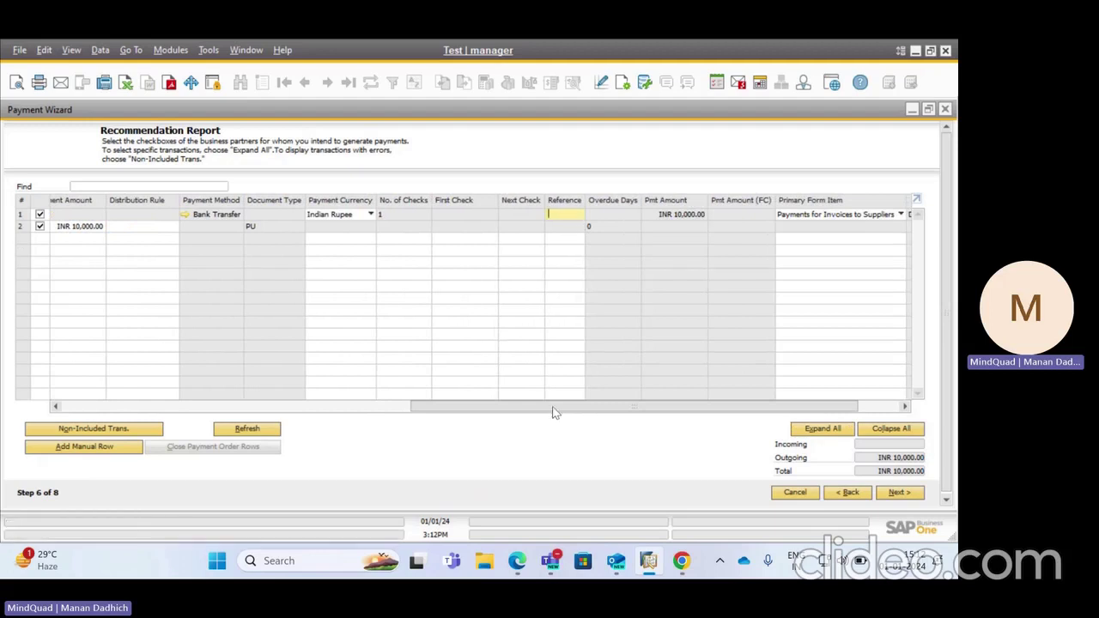
pyautogui.moveTo(555, 407); pyautogui.dragTo(318, 407)
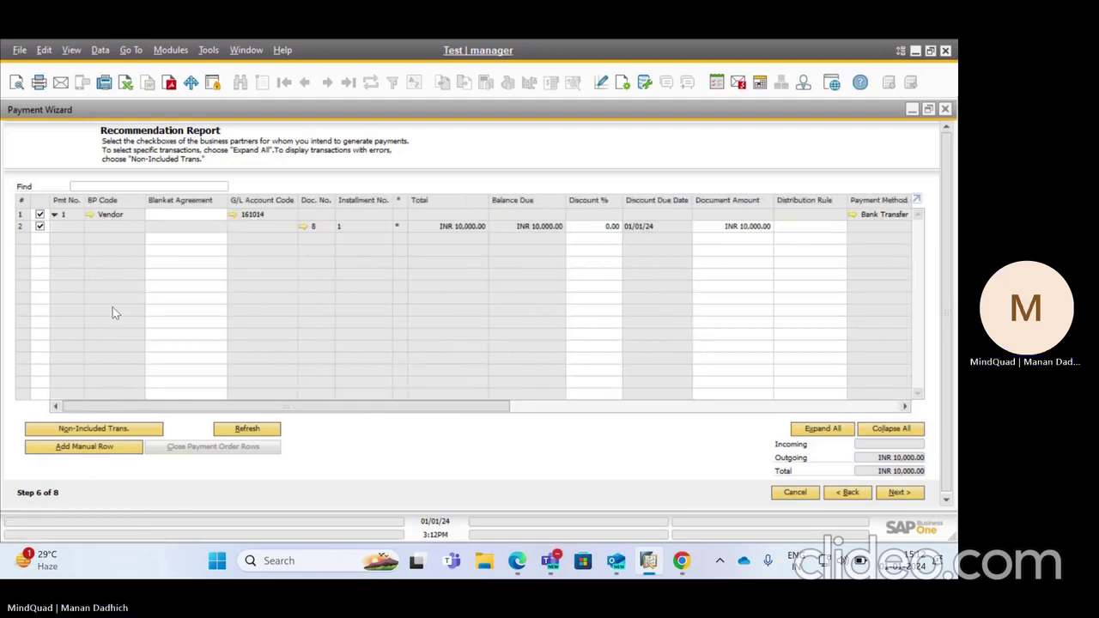
pyautogui.click(193, 215)
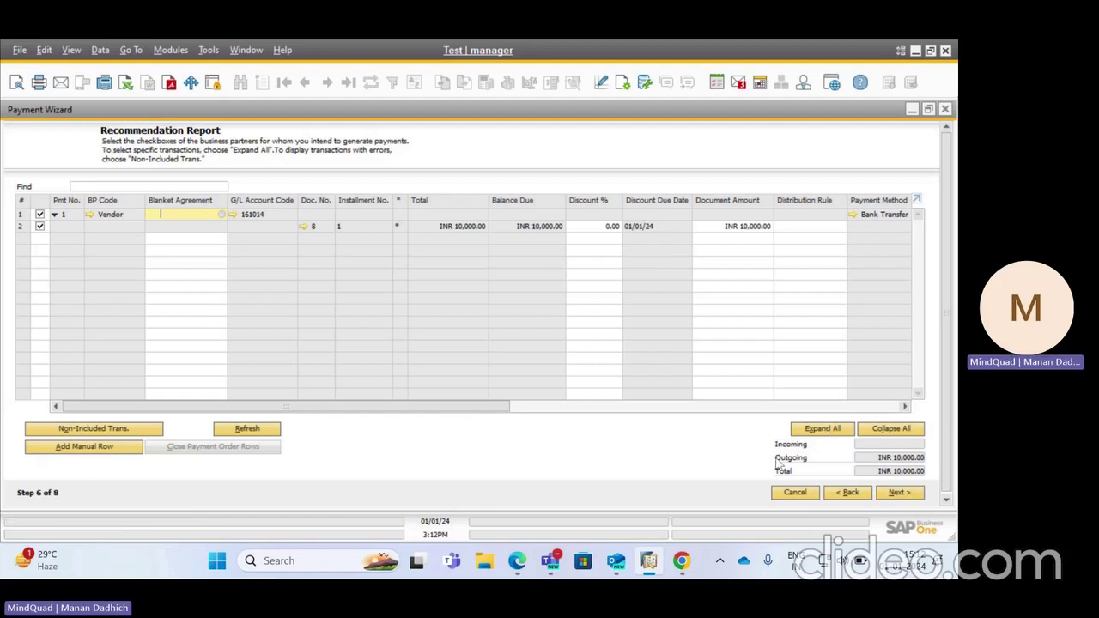
pyautogui.click(900, 493)
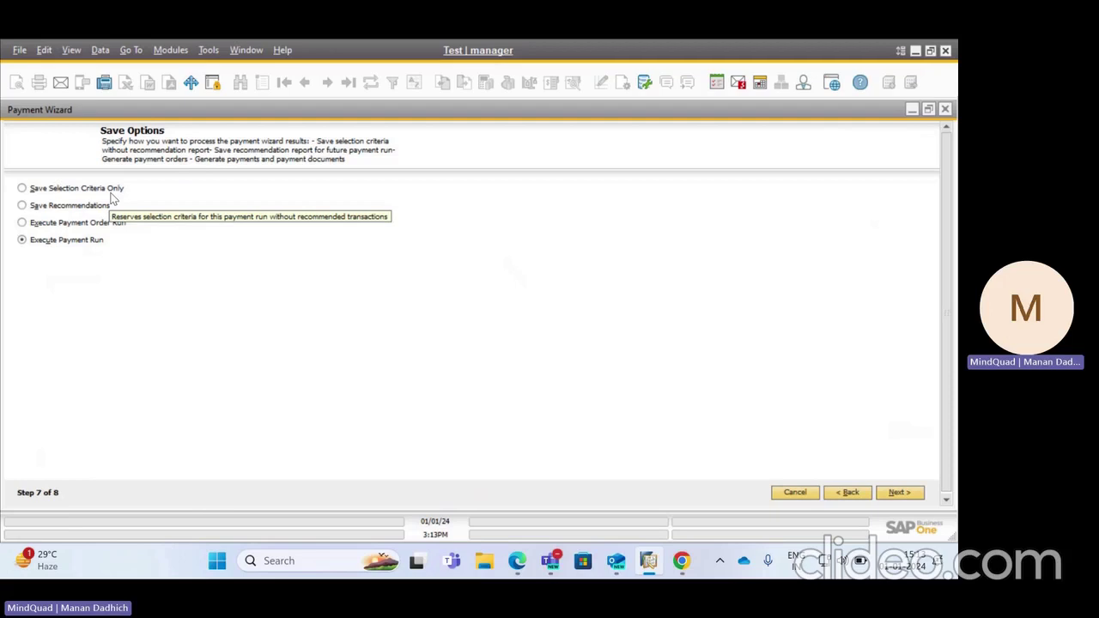
# Save the payment run as recommendations only, close the wizard, and reopen the Payment Wizard
pyautogui.click(99, 210)
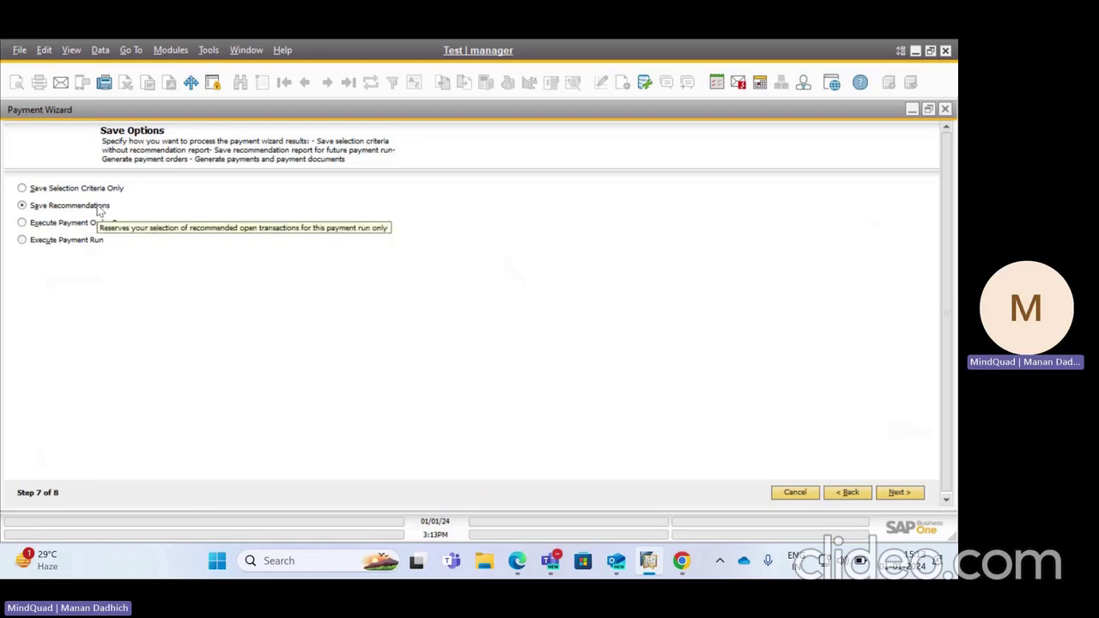
pyautogui.click(896, 494)
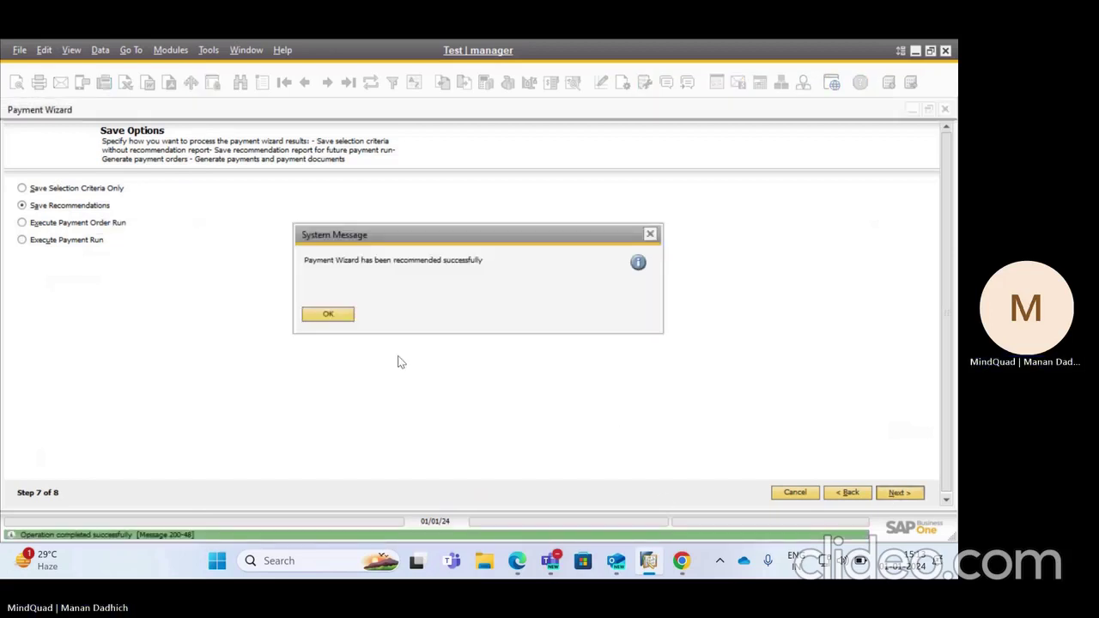
pyautogui.click(351, 318)
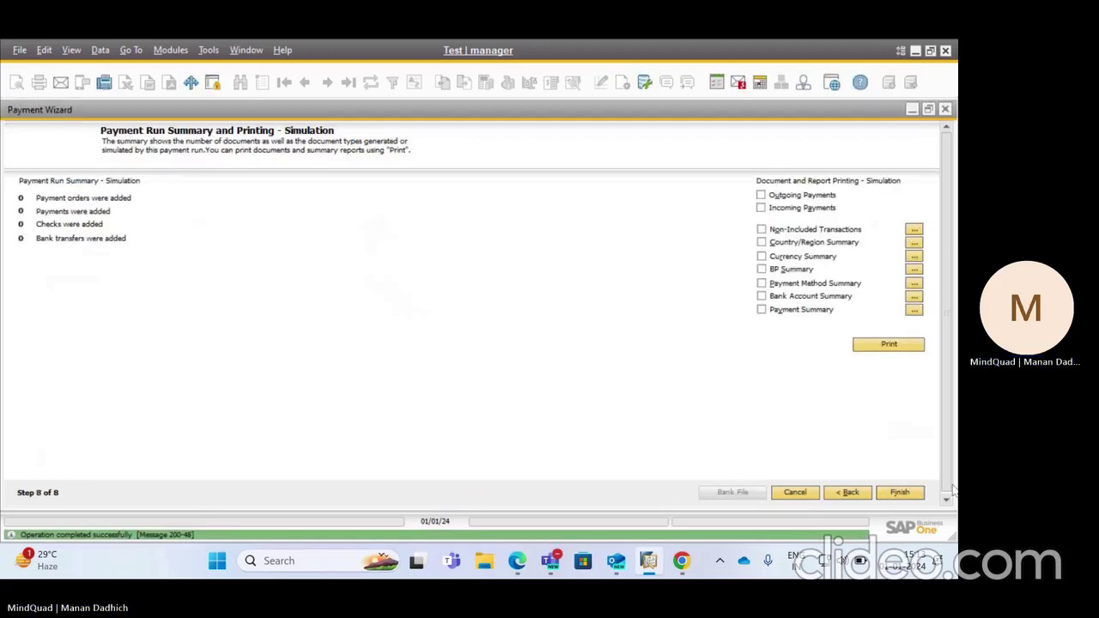
pyautogui.click(898, 492)
pyautogui.click(744, 117)
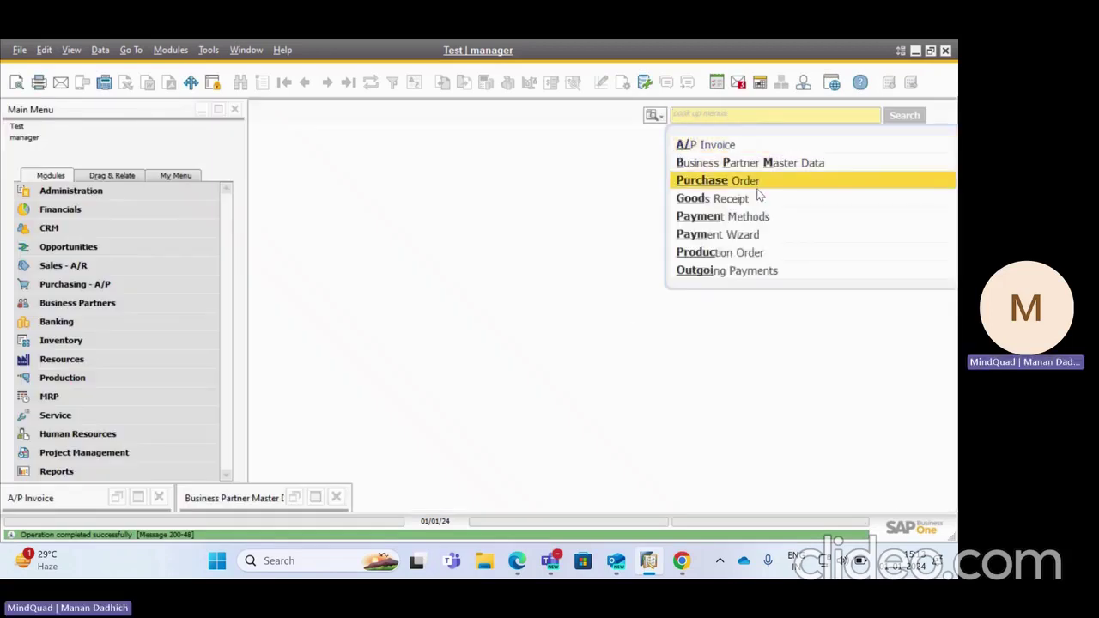
pyautogui.click(762, 230)
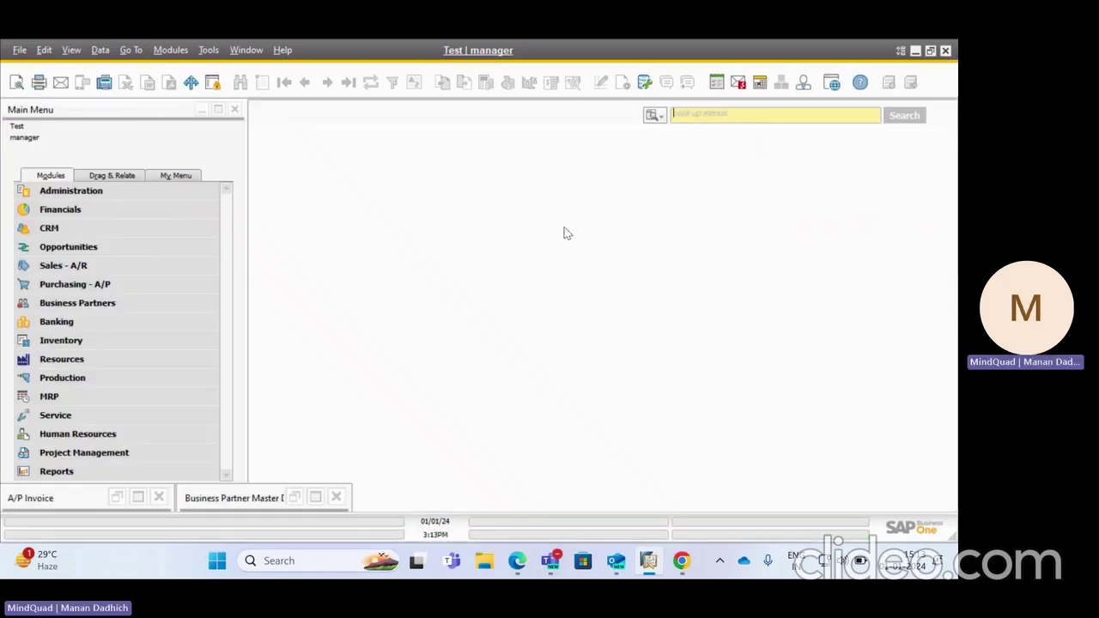
# Load saved payment run 'new 1', skip through the recommendation report to Save Options
pyautogui.click(907, 498)
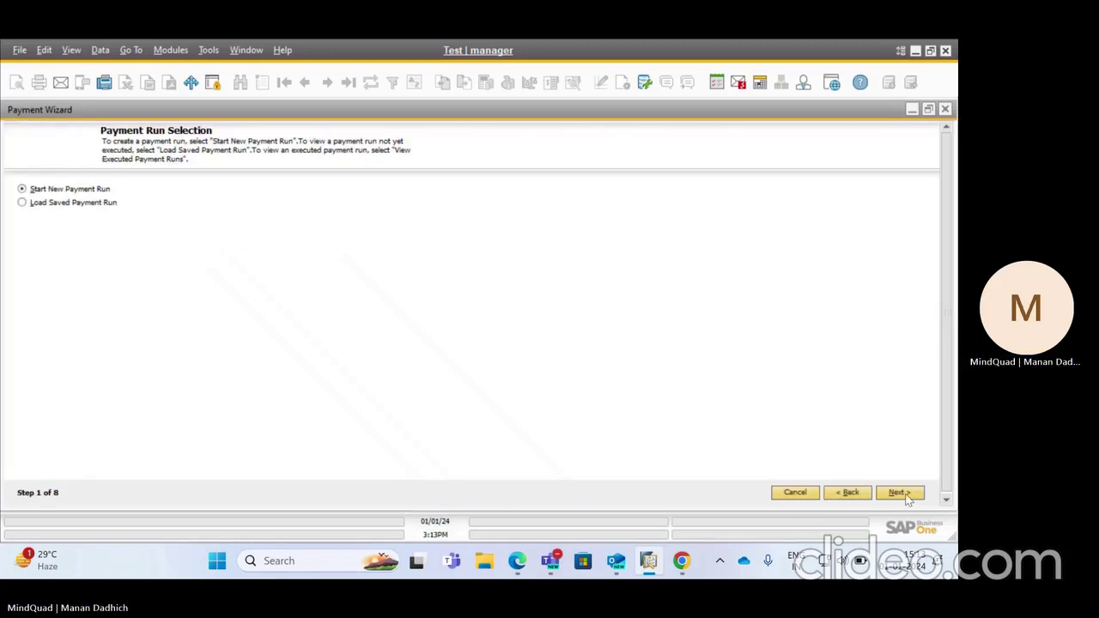
pyautogui.click(22, 202)
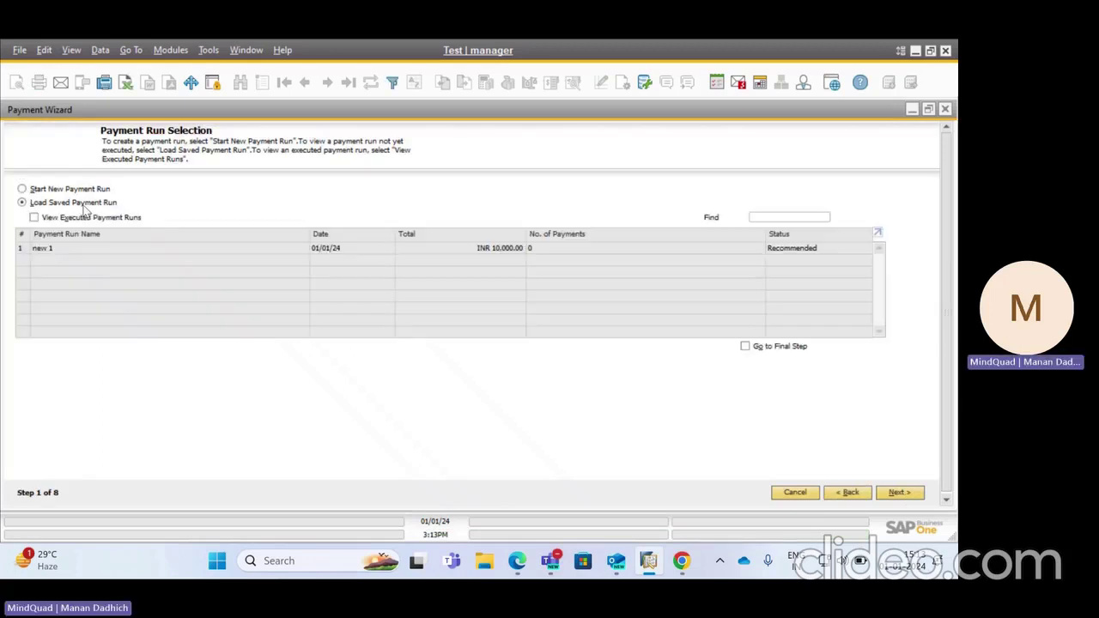
pyautogui.click(26, 249)
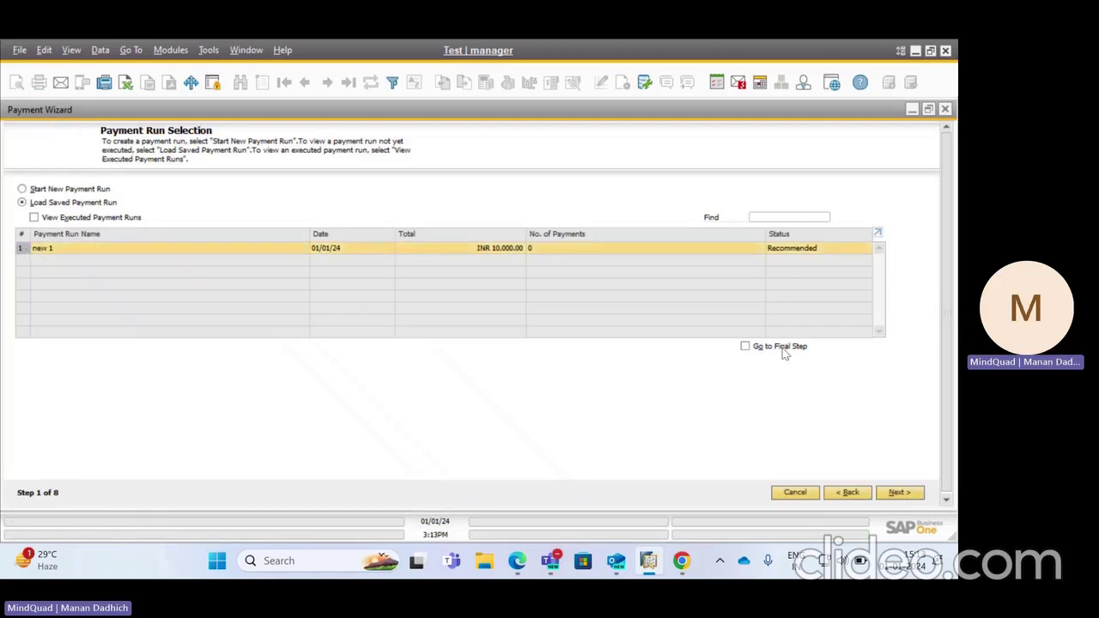
pyautogui.click(899, 493)
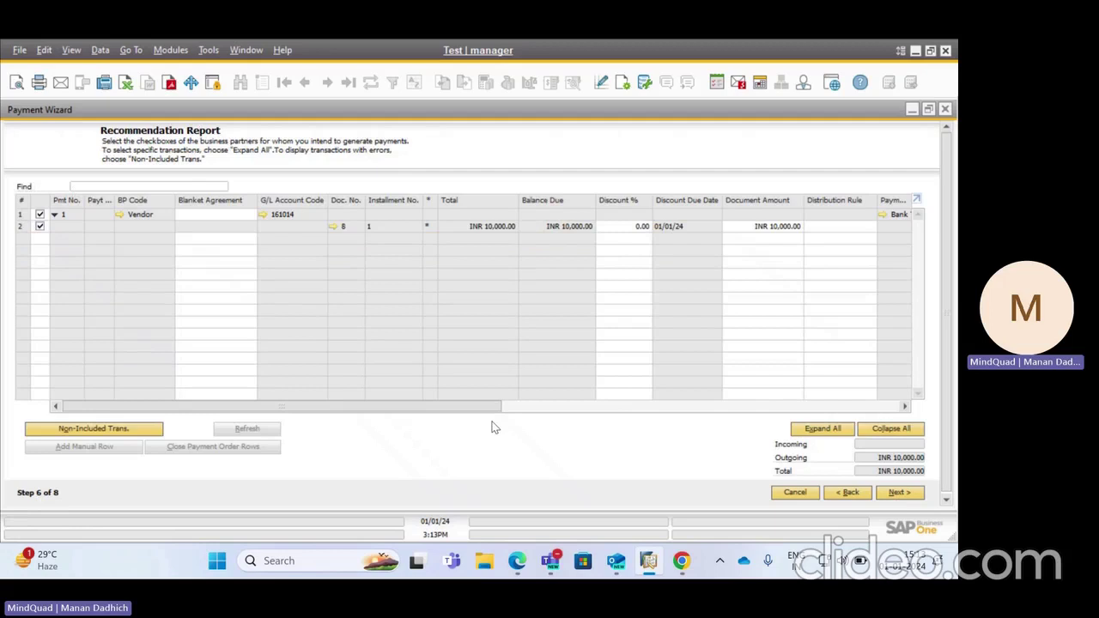
pyautogui.scroll(-1, 538, 446)
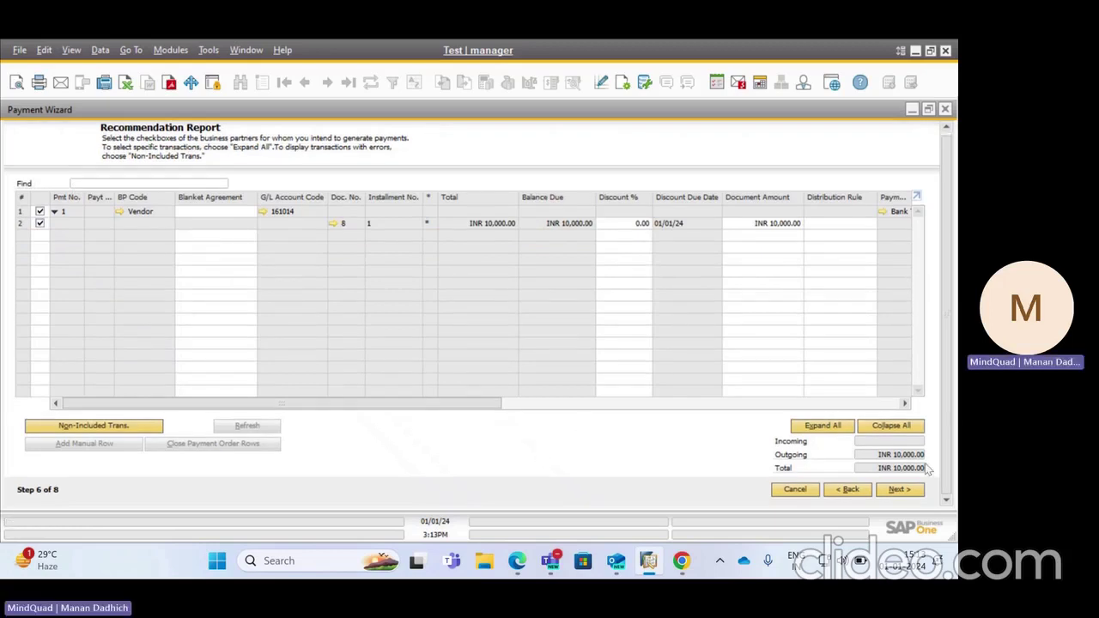
pyautogui.click(899, 489)
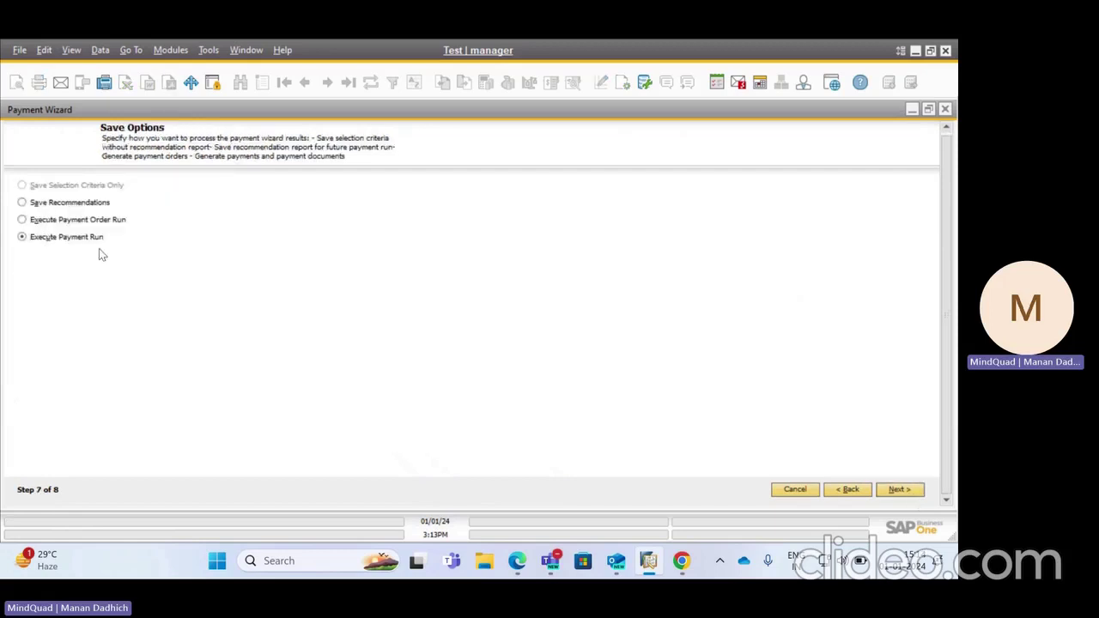
# Execute the payment run, confirming document generation to add one bank-transfer payment, then finish
pyautogui.click(891, 491)
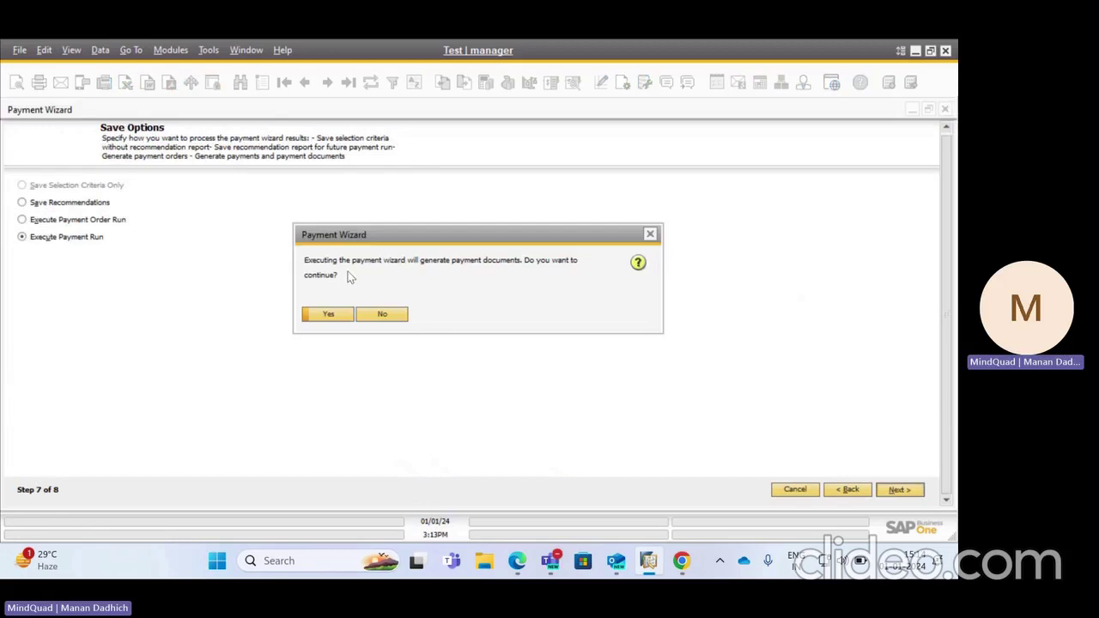
pyautogui.click(331, 314)
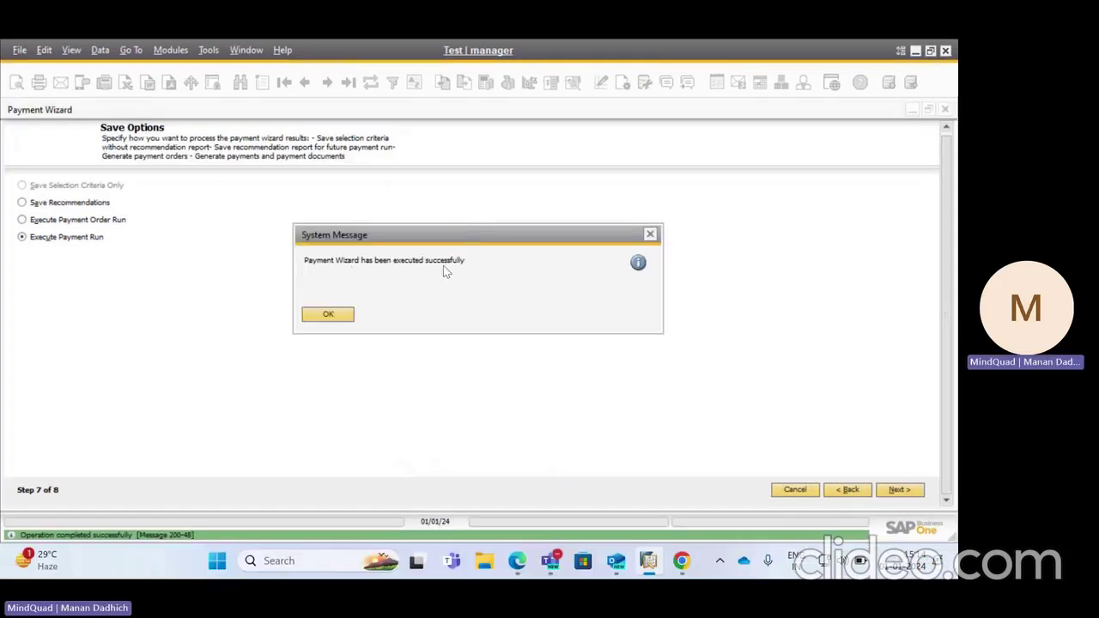
pyautogui.click(331, 316)
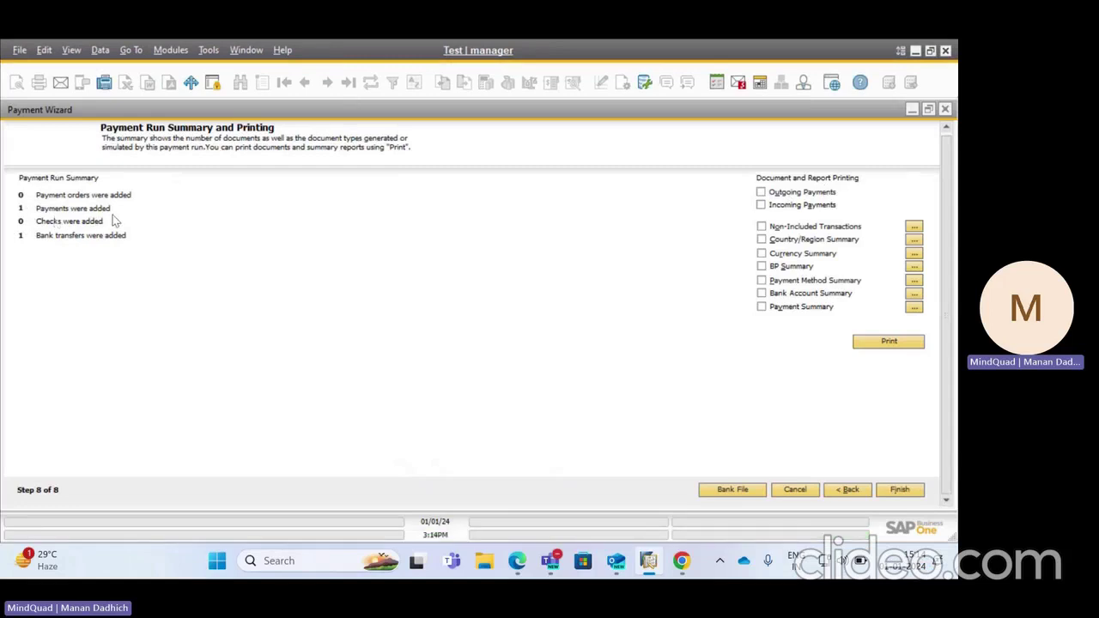
pyautogui.click(899, 489)
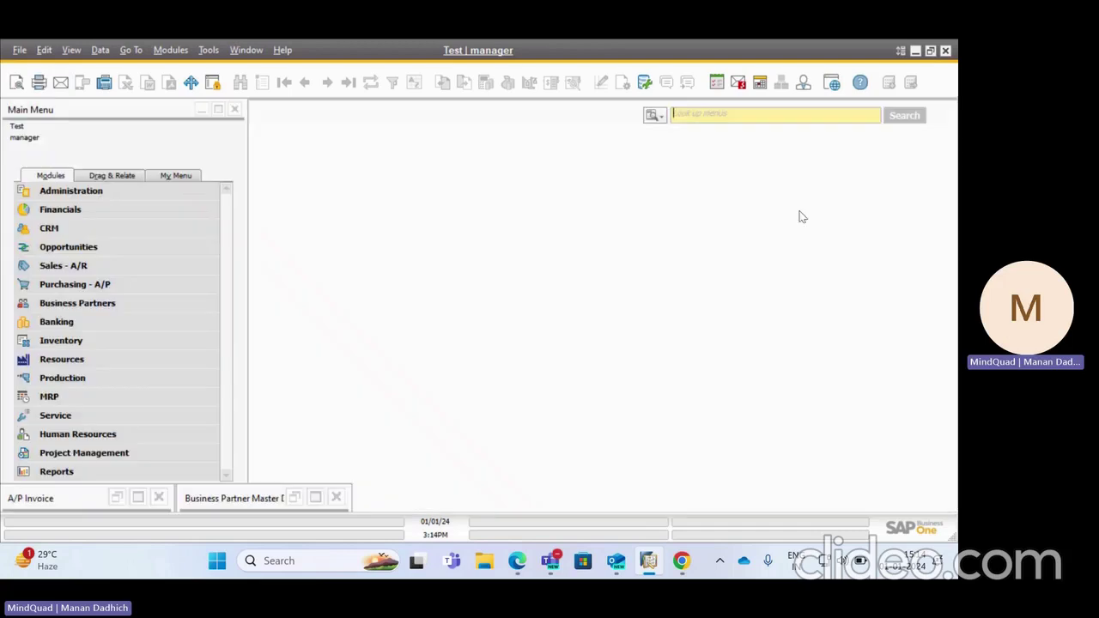
pyautogui.click(756, 117)
pyautogui.write('outg')
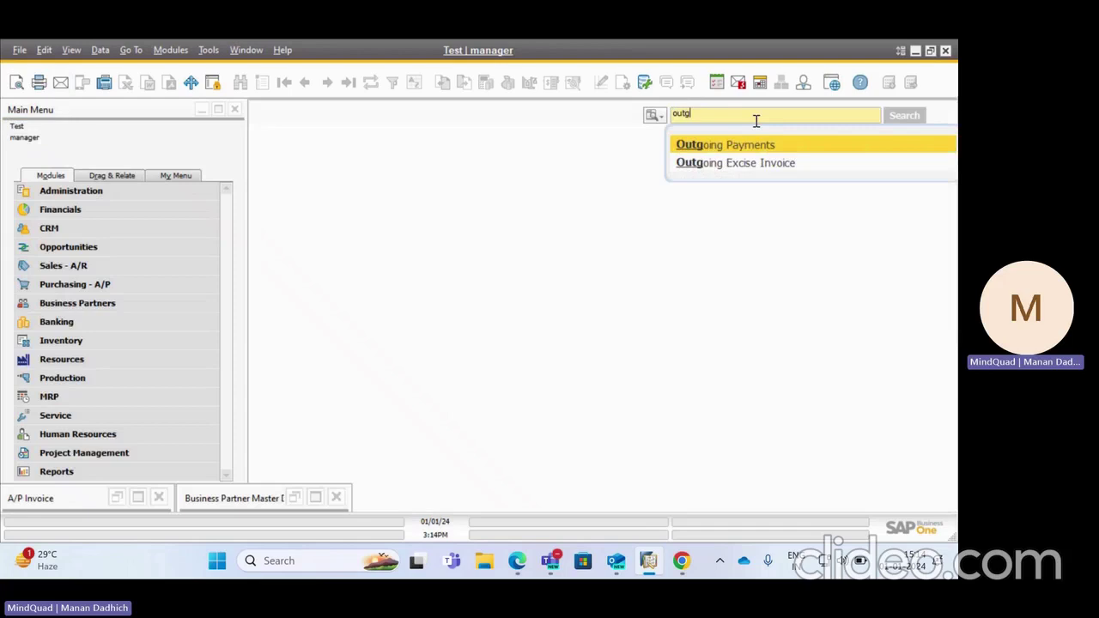
pyautogui.press('Return')
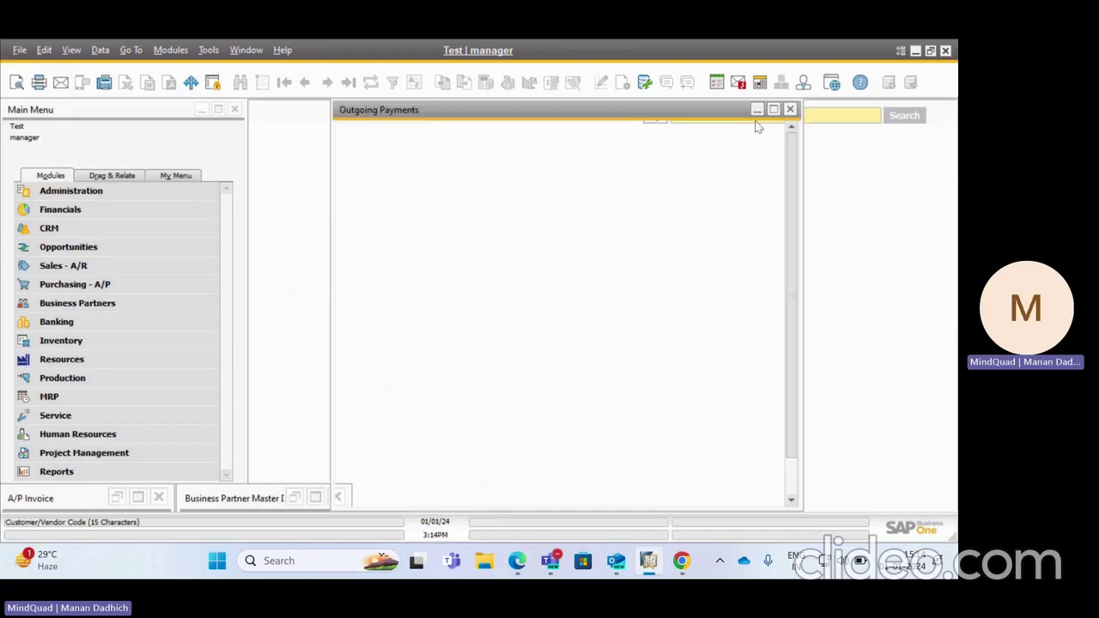
pyautogui.press('Tab')
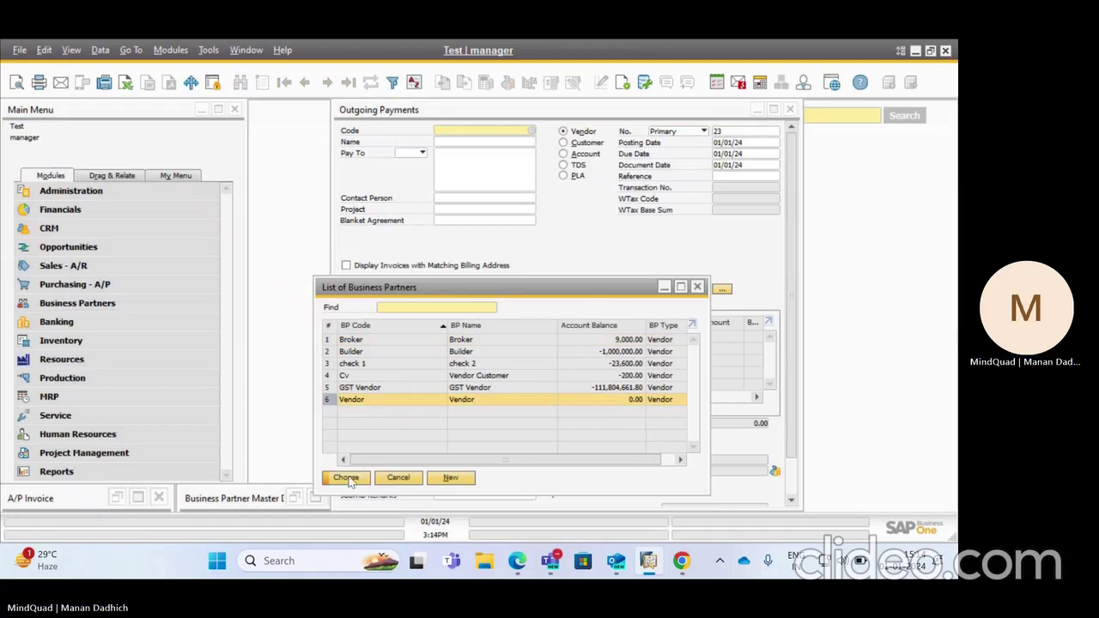
pyautogui.click(402, 480)
pyautogui.hotkey('ctrl', 'pageup')
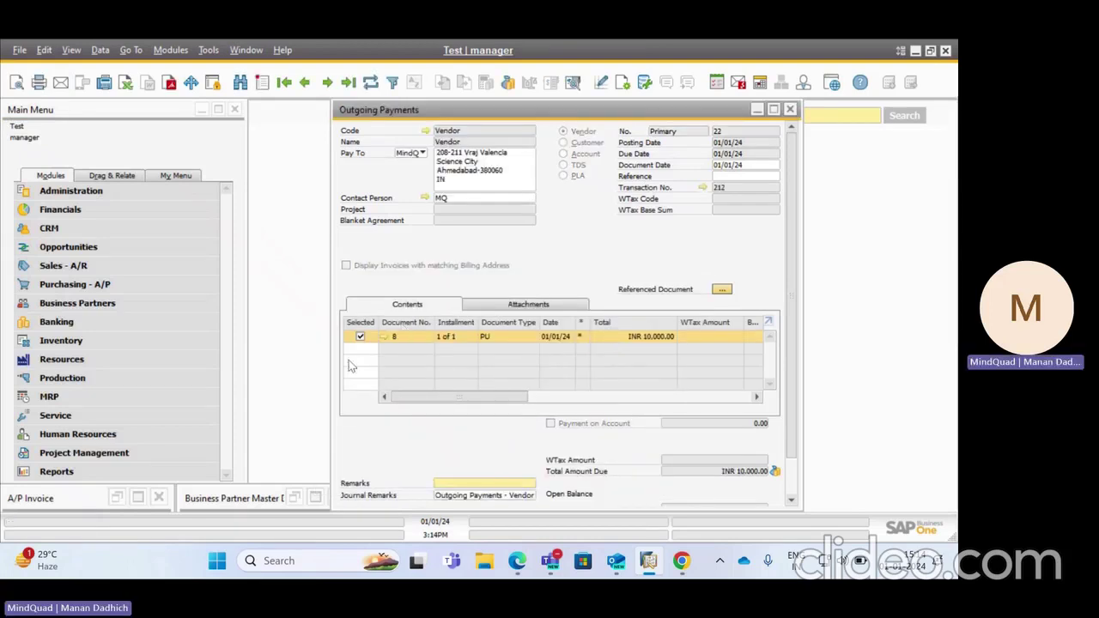
pyautogui.scroll(-1, 636, 428)
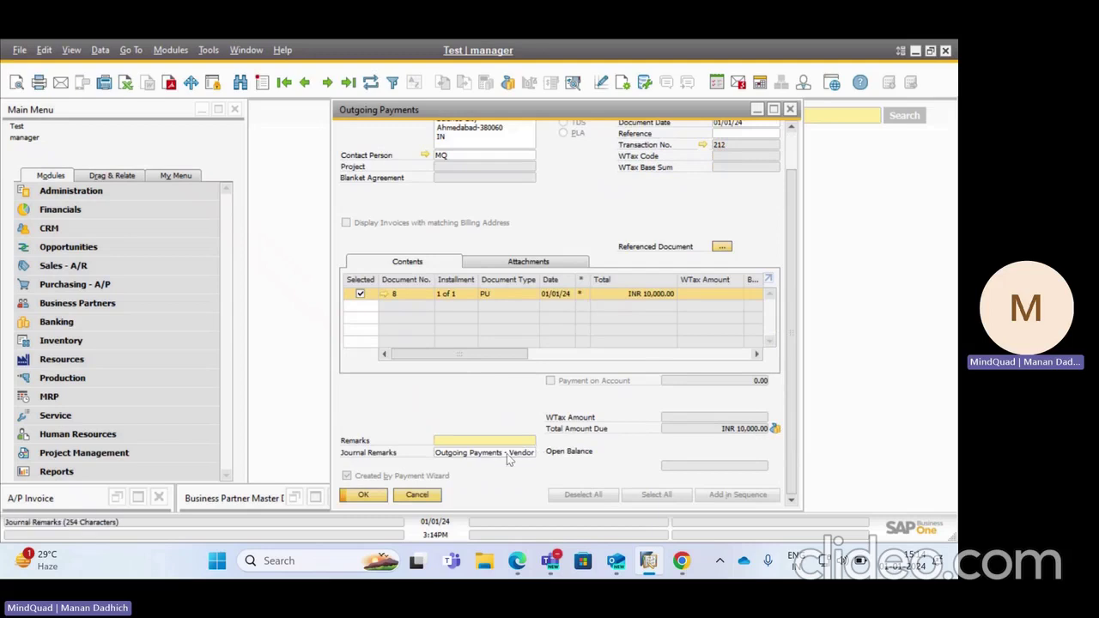
pyautogui.scroll(2, 662, 223)
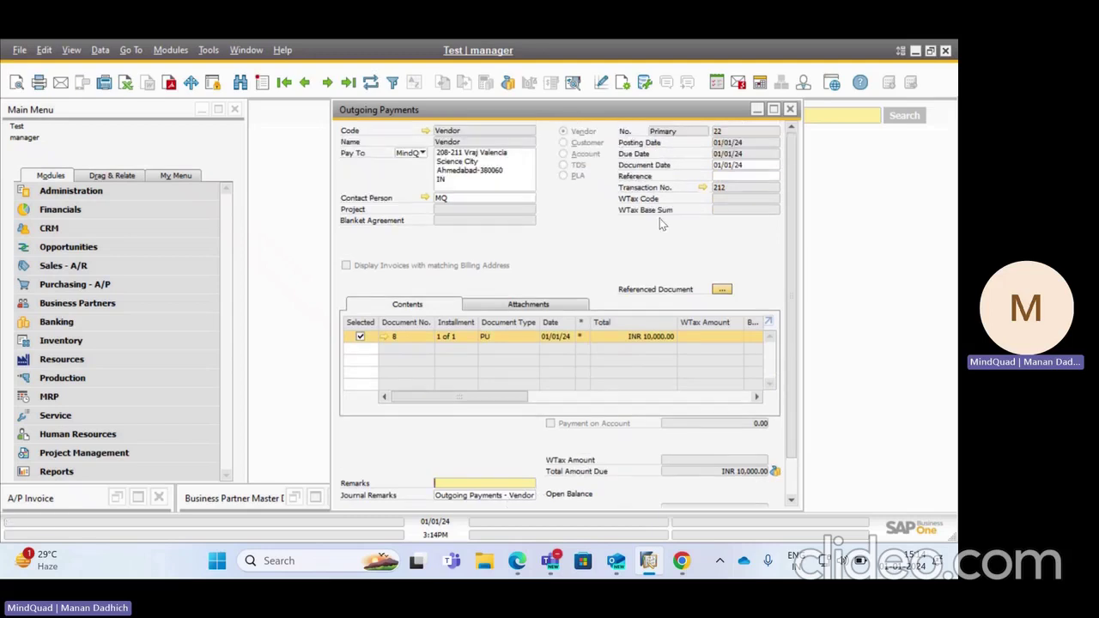
pyautogui.scroll(-2, 481, 412)
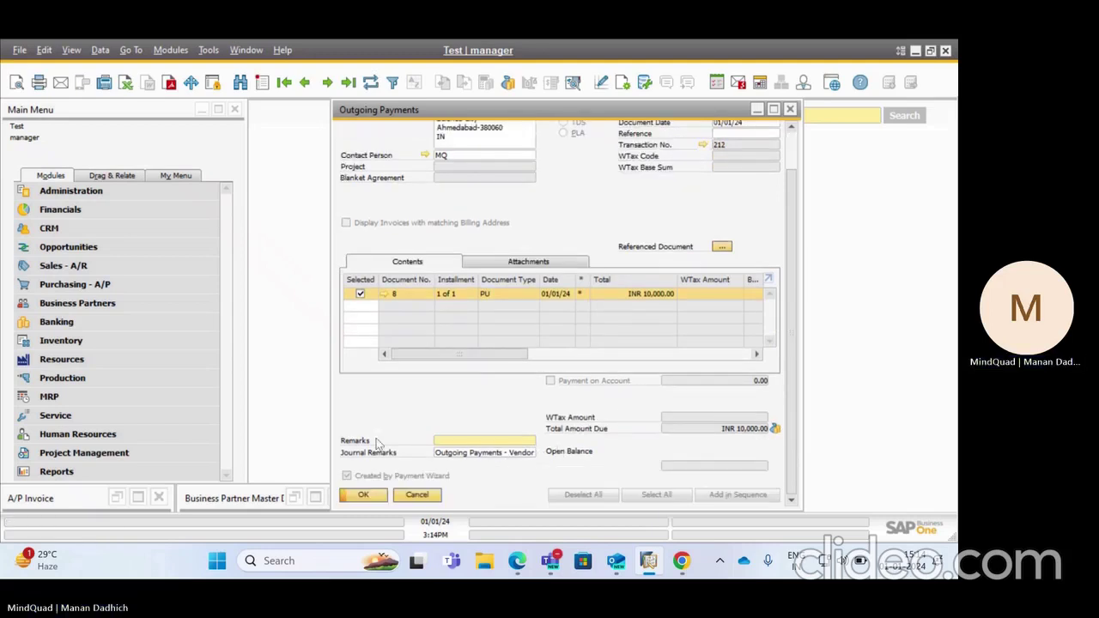
pyautogui.click(428, 496)
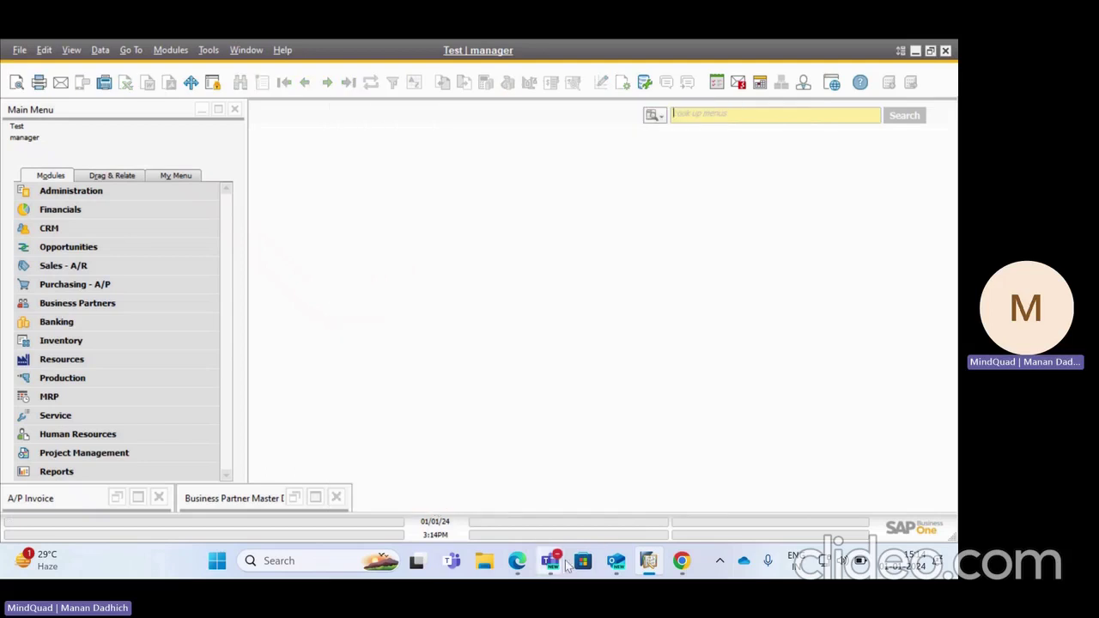